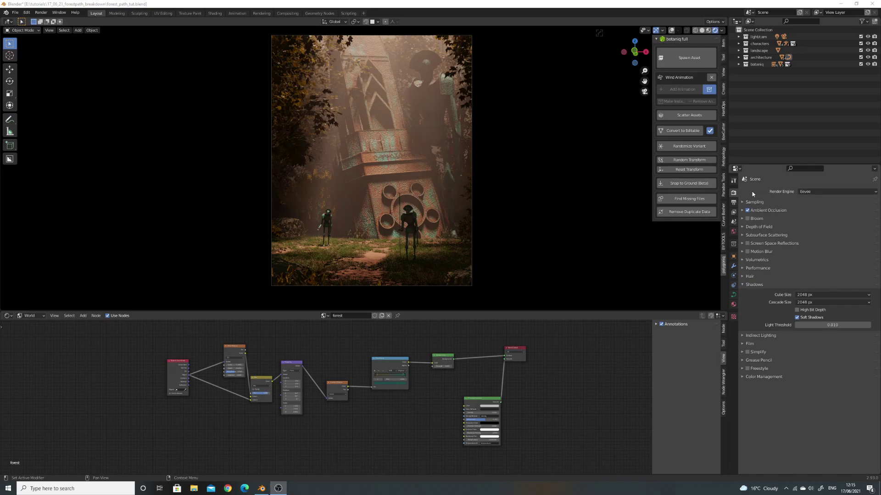
In Render Properties, toggle Ambient Occlusion, collapse Shadows, and expand Volumetrics (20–100 m, 128 samples)
click(743, 211)
click(743, 212)
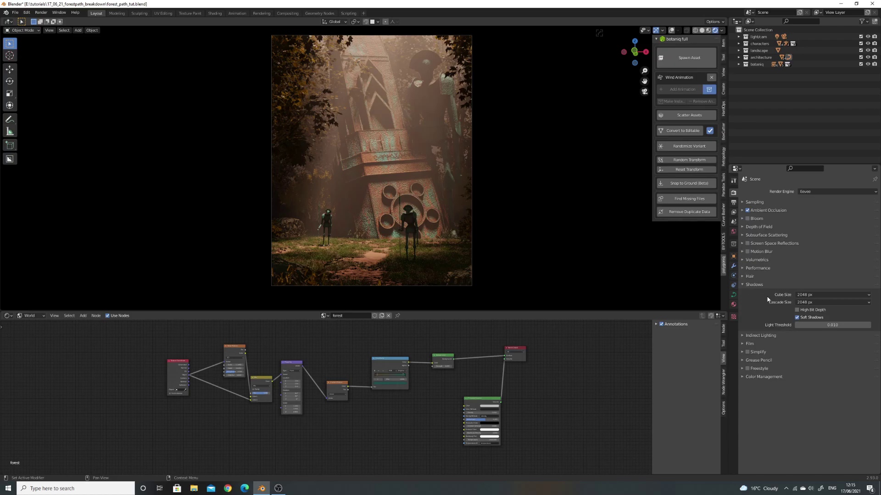
click(743, 285)
click(744, 260)
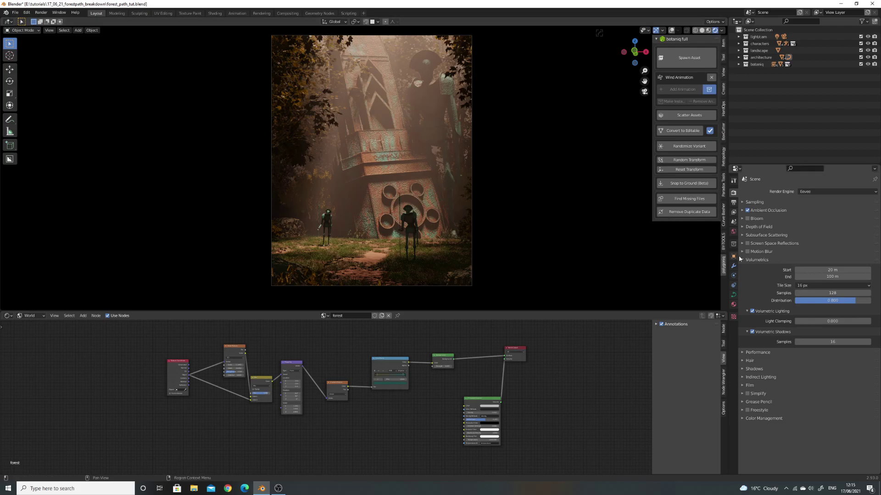
click(823, 269)
text(1)
key(Return)
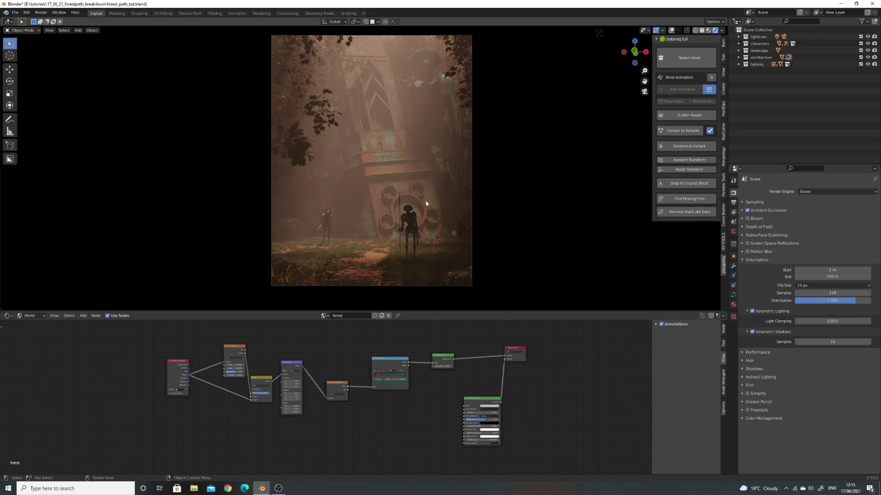
click(833, 269)
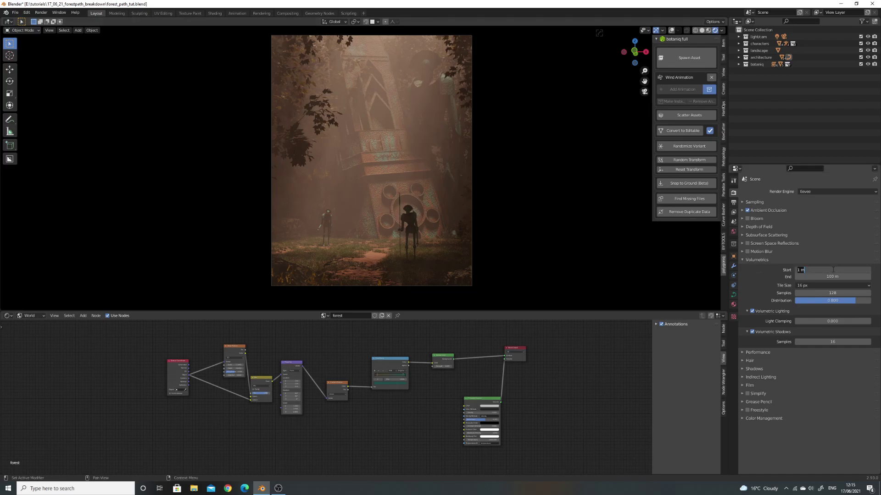
text(20)
key(Return)
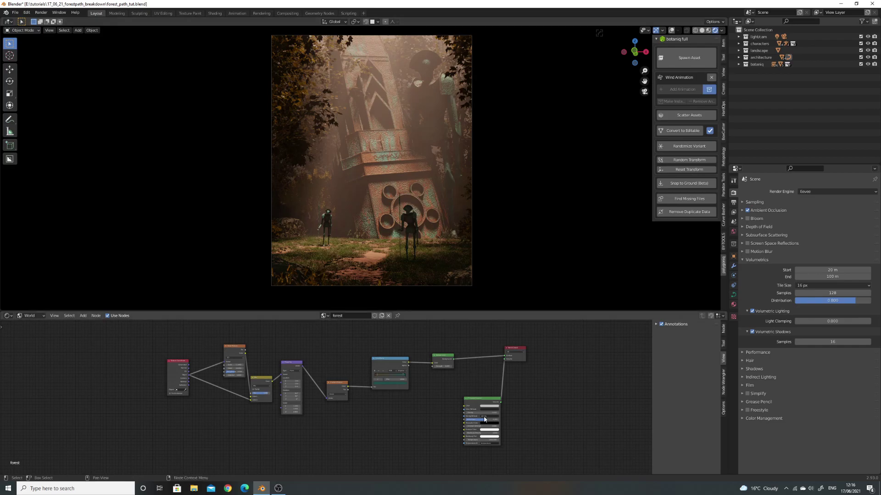
Zoom onto the Principled Volume node, enlarge the Shader Editor, and move the node up-left
scroll(458, 367, up, 3)
middle_drag(605, 349, 429, 327)
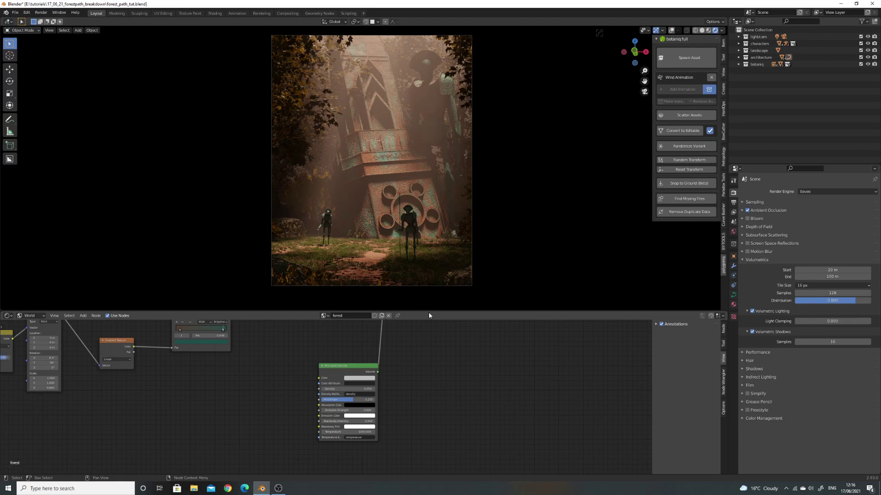
drag(429, 311, 428, 261)
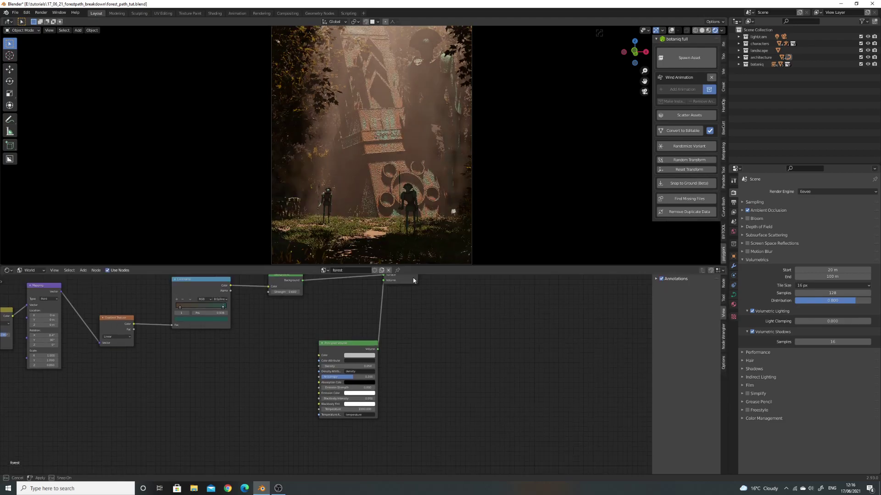
scroll(382, 356, up, 2)
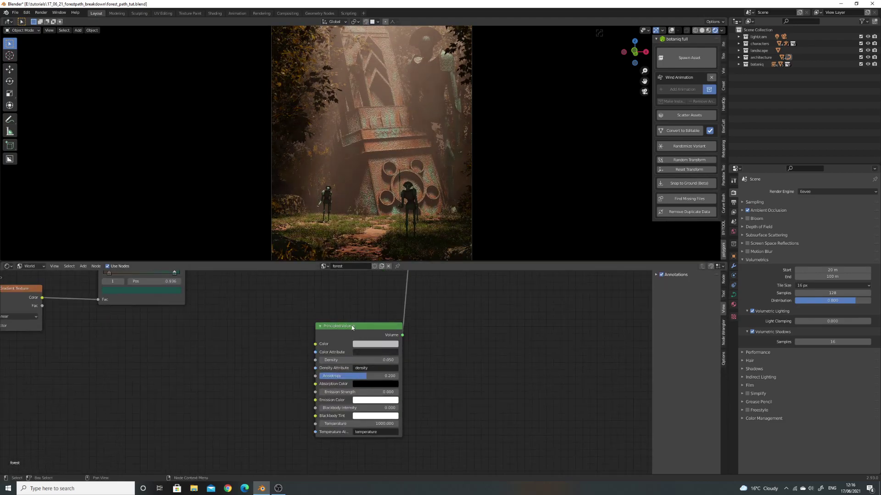
scroll(426, 341, down, 3)
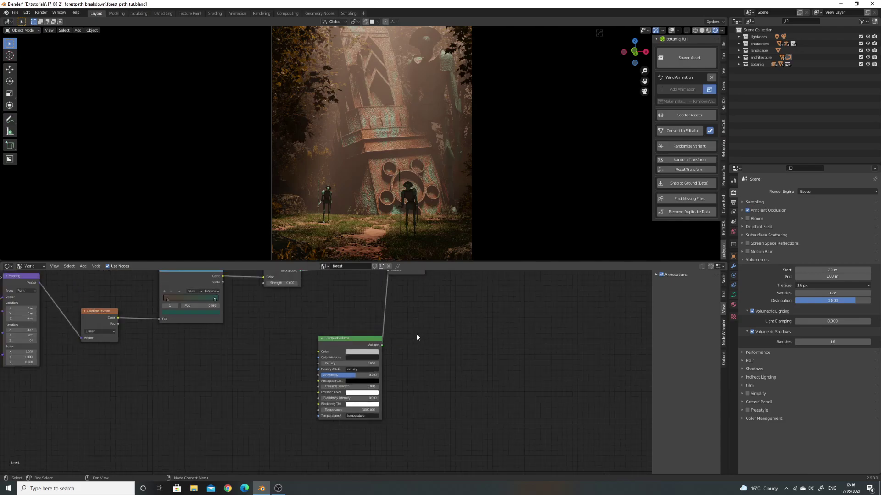
drag(359, 370, 349, 349)
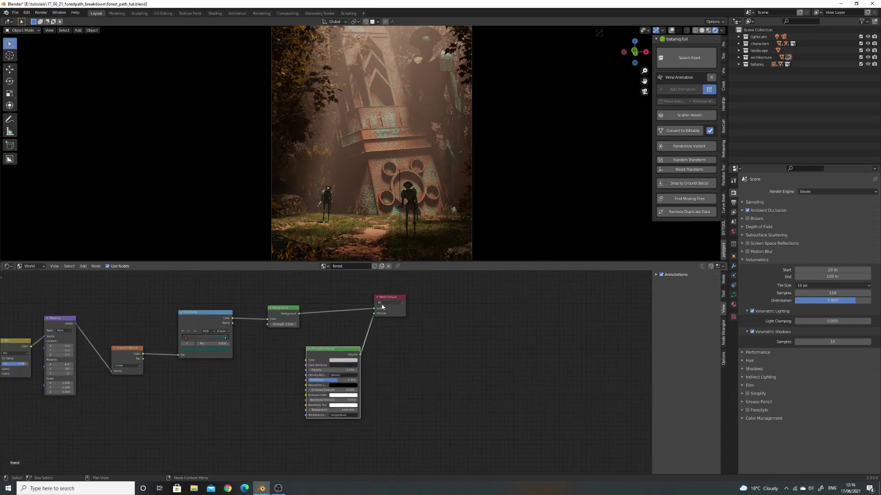
Reveal the Noise Texture nodes, box-select the world nodes, select the ColorRamp, and restore the layout
scroll(339, 367, up, 2)
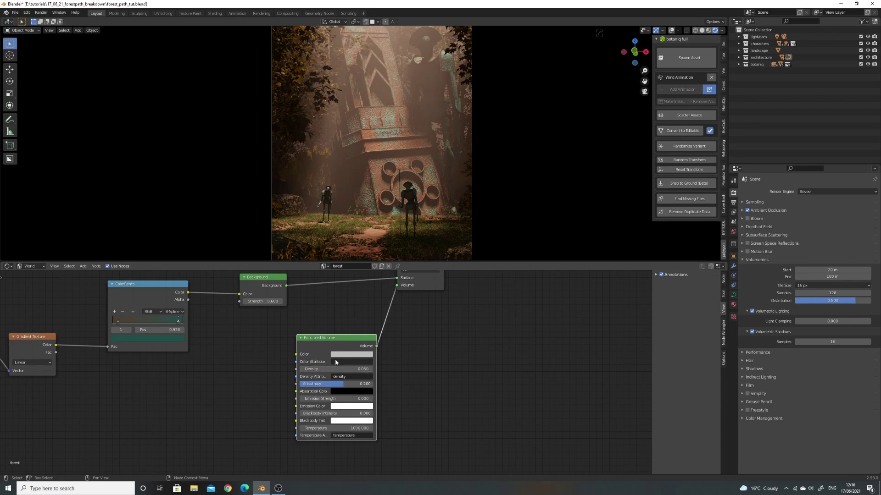
scroll(335, 384, down, 4)
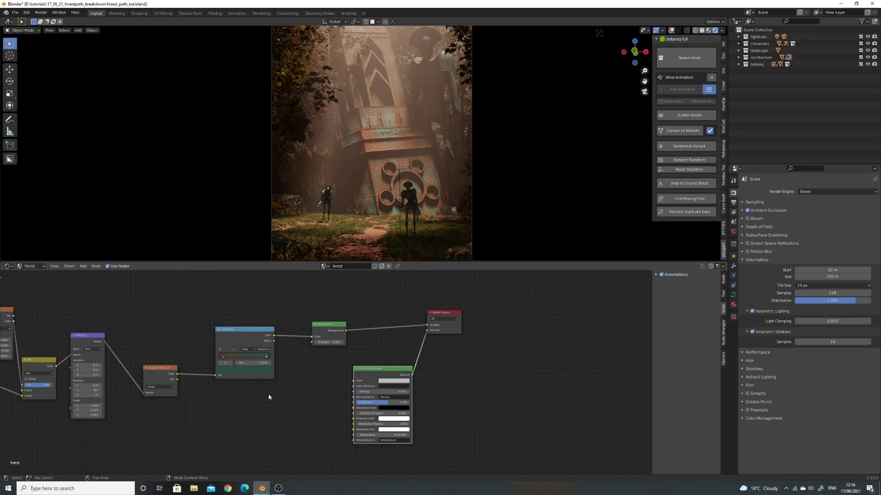
middle_drag(268, 397, 374, 407)
scroll(46, 310, down, 1)
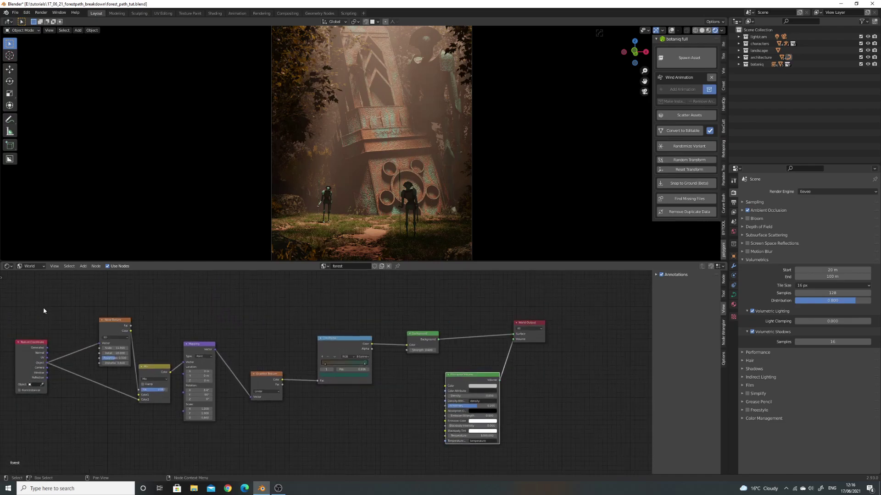
drag(22, 302, 418, 410)
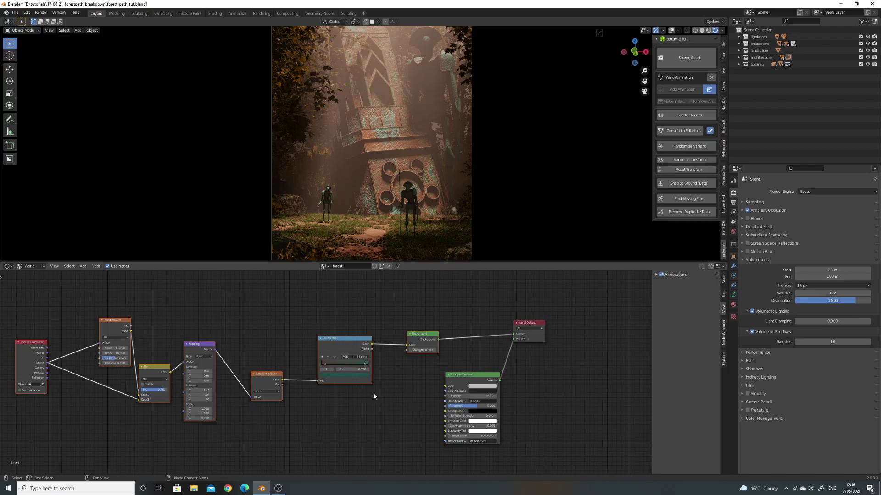
click(350, 335)
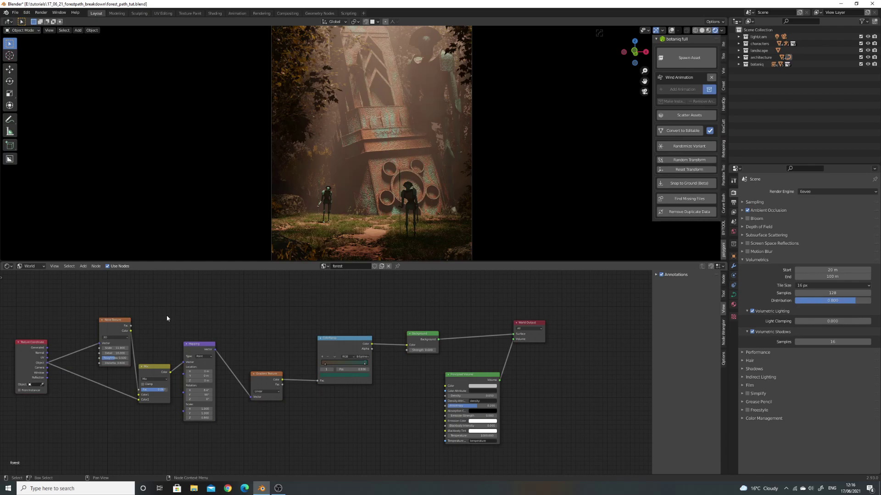
middle_drag(351, 392, 367, 393)
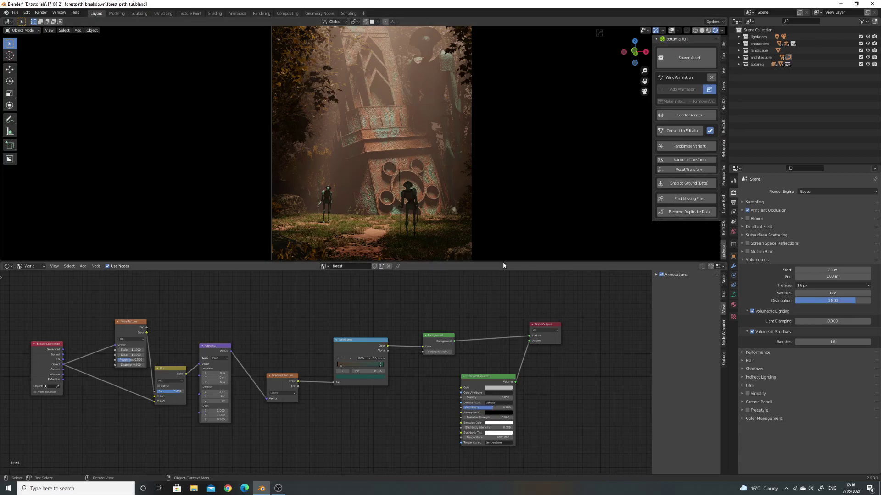
drag(502, 262, 499, 325)
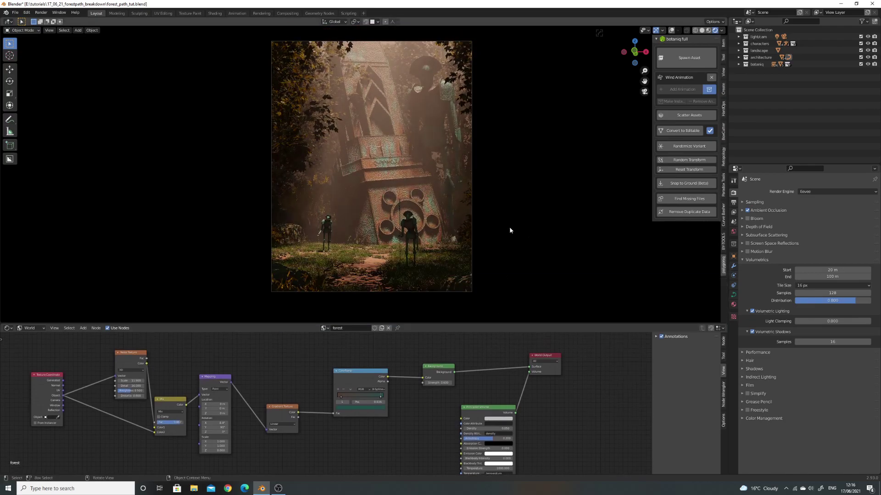
In solid shading, select the Light in the lightcam collection, then return to rendered shading
key(z)
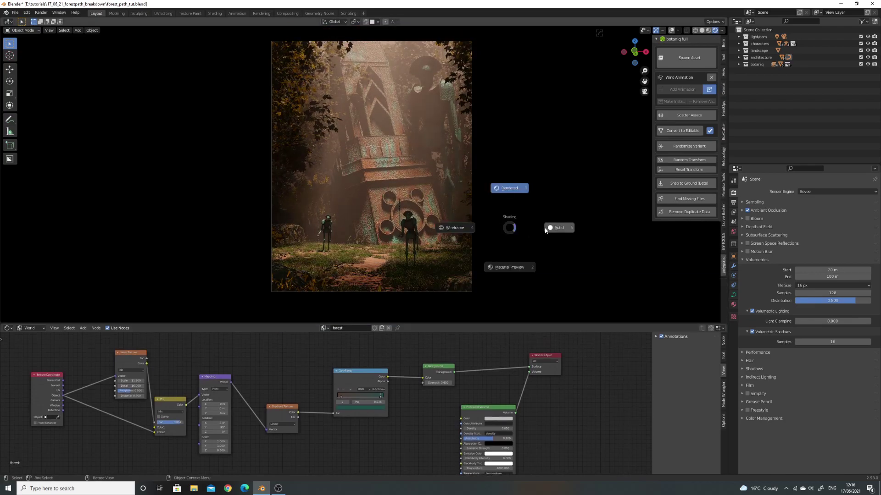
click(558, 245)
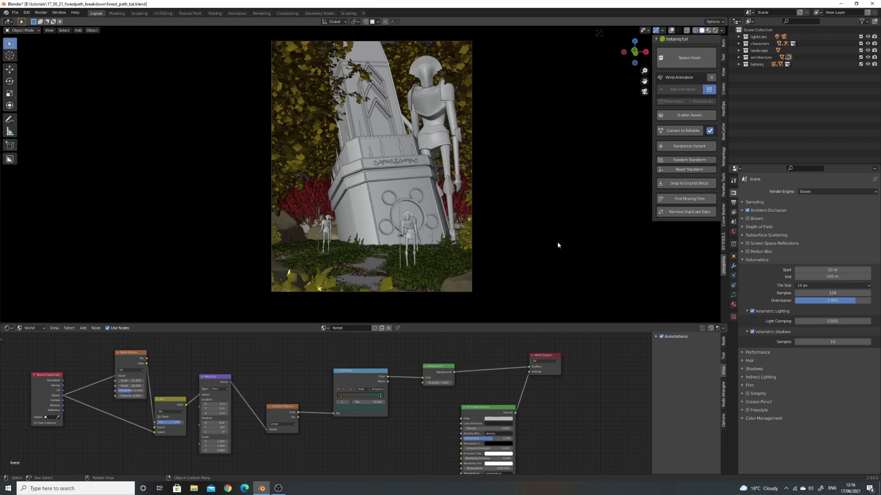
click(738, 37)
click(759, 51)
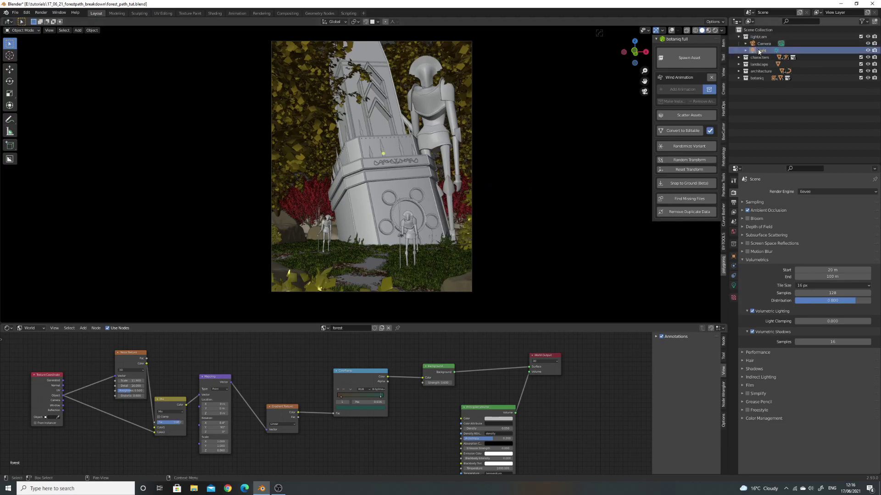
key(z)
click(480, 159)
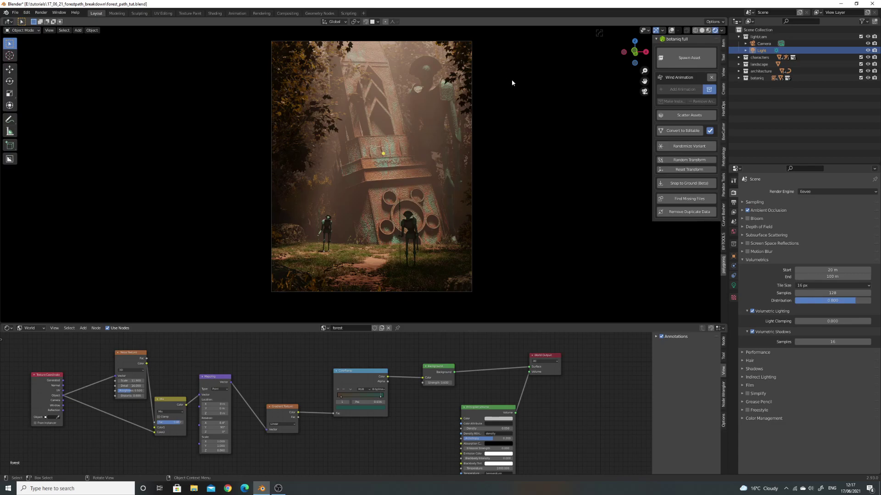
Collapse lightcam, switch to solid shading, and isolate the characters collection
click(739, 37)
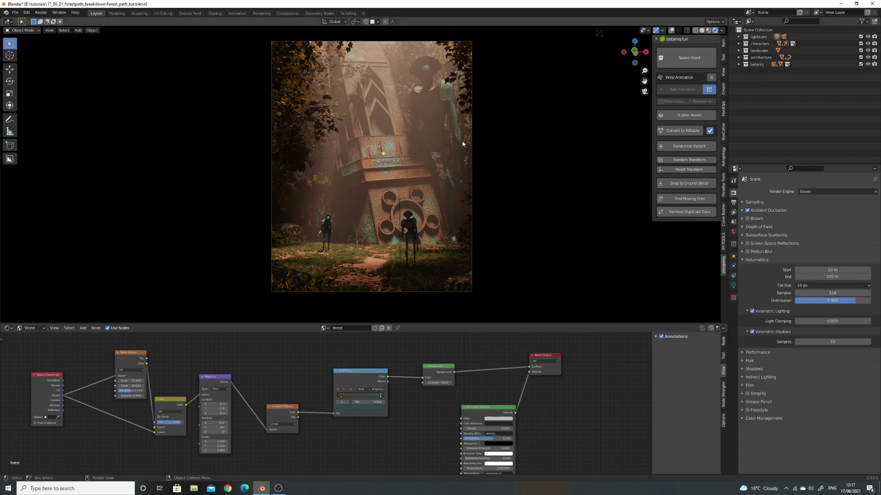
key(z)
click(512, 142)
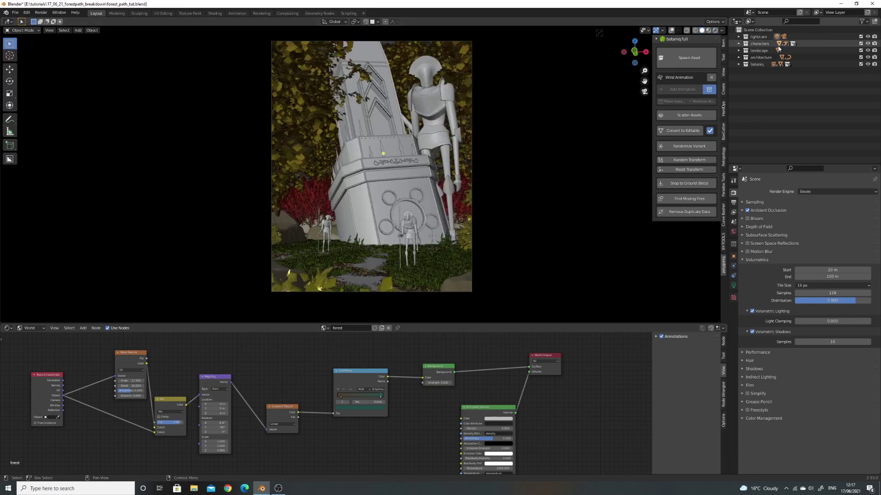
ctrl+click(868, 44)
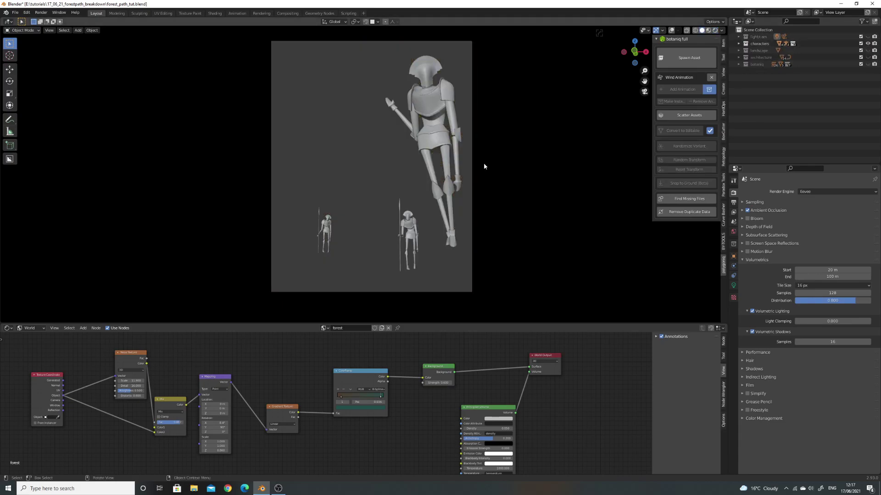
Select the tall gothic robot's torso and frame the teal figures in Material Preview
scroll(477, 156, up, 4)
click(511, 94)
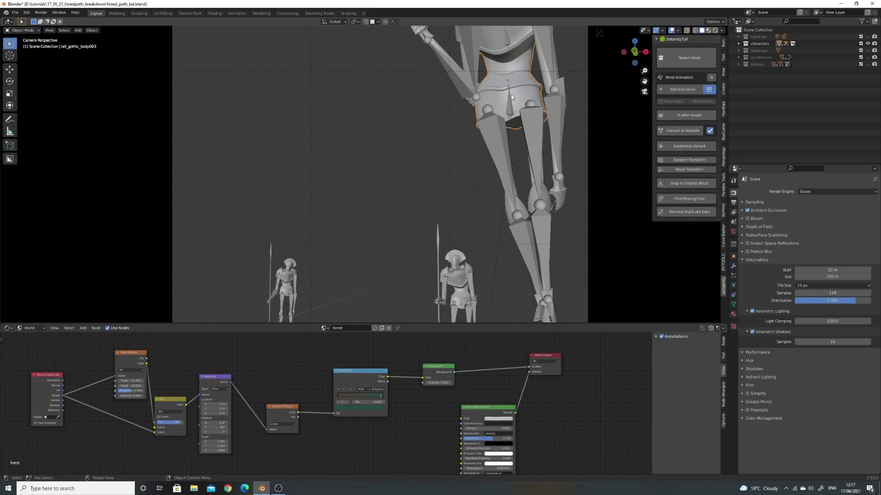
scroll(504, 110, down, 4)
key(z)
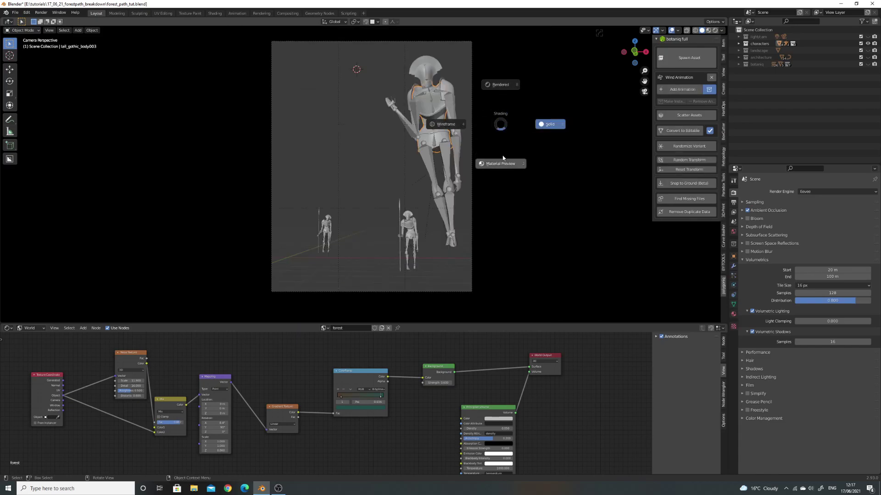
click(502, 158)
scroll(509, 122, up, 6)
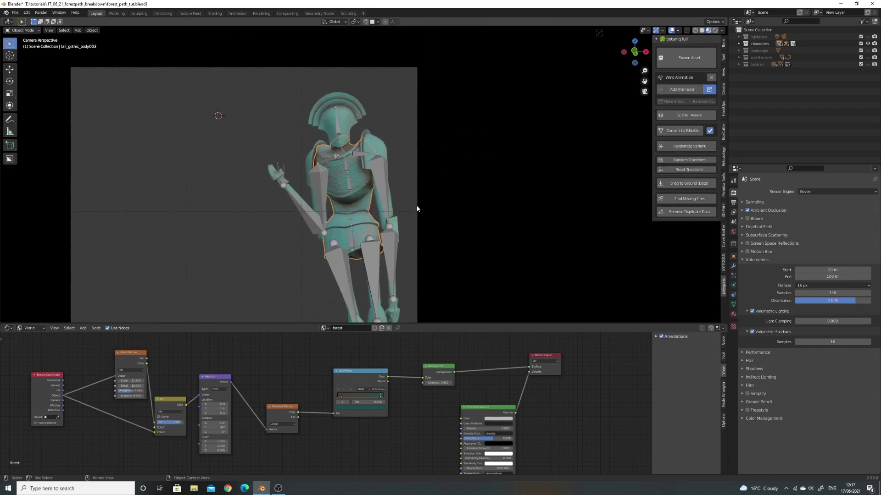
scroll(355, 174, down, 5)
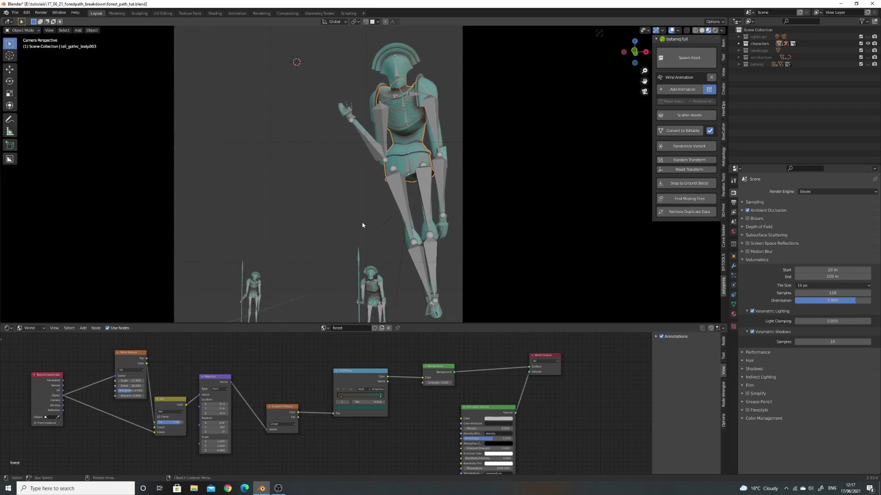
shift+middle_drag(357, 225, 419, 134)
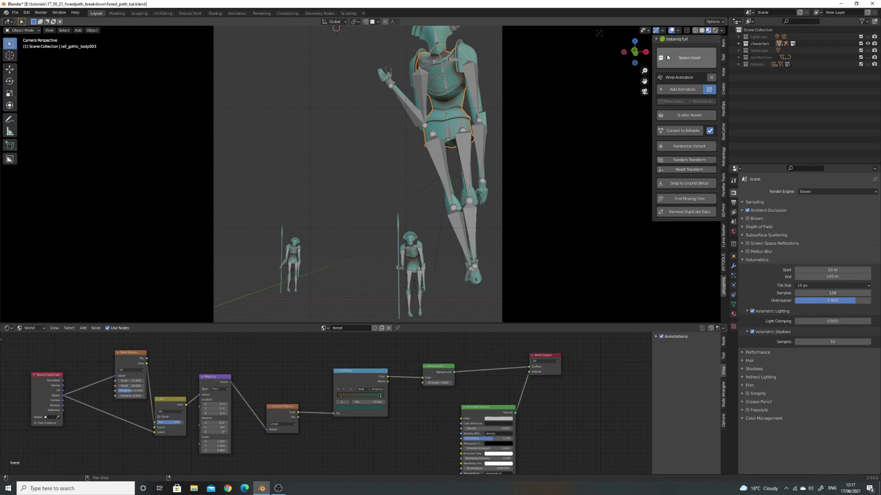
Unhide all collections, then isolate the landscape collection and orbit over the grass terrain
ctrl+click(868, 43)
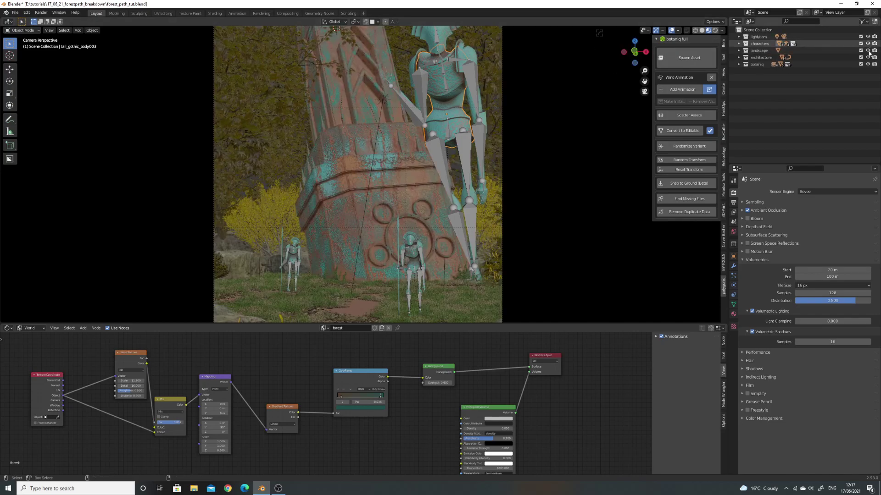
ctrl+click(867, 51)
middle_drag(445, 220, 439, 236)
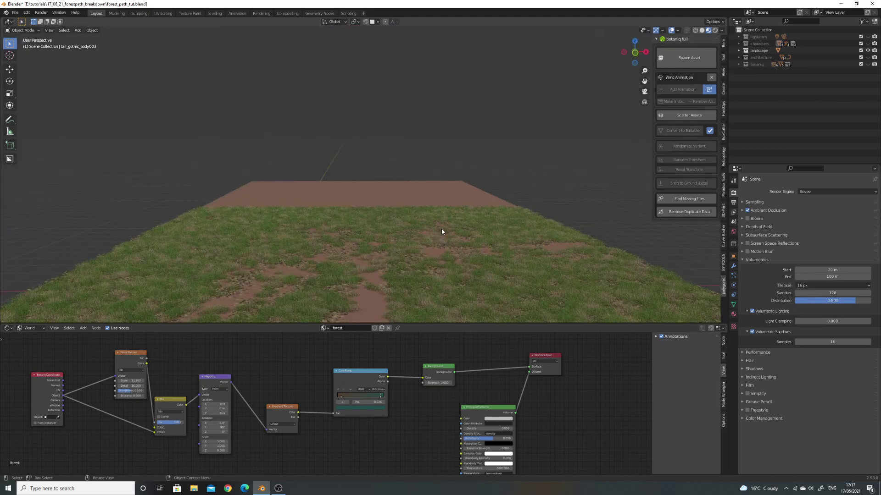
scroll(438, 233, down, 3)
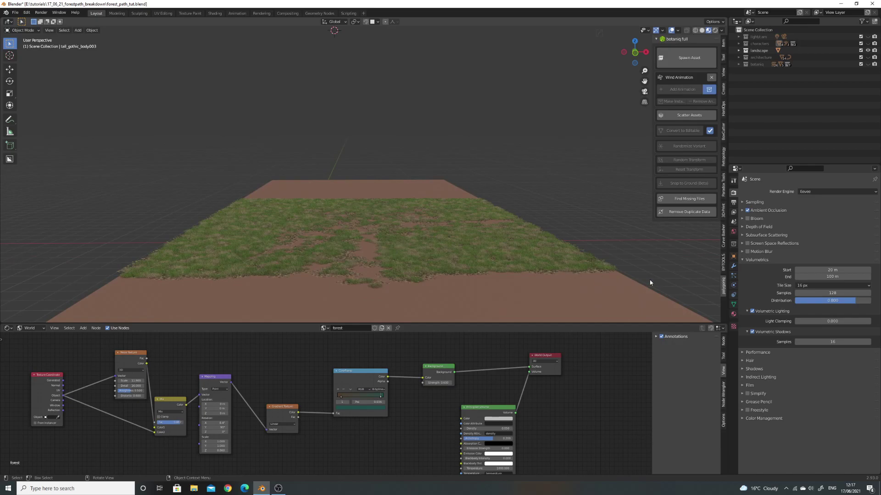
mouse_move(463, 225)
middle_down()
mouse_move(467, 232)
mouse_move(462, 227)
middle_up()
Show the grass Plane's 10000-hair particle settings and switch the viewport to solid shading
click(733, 275)
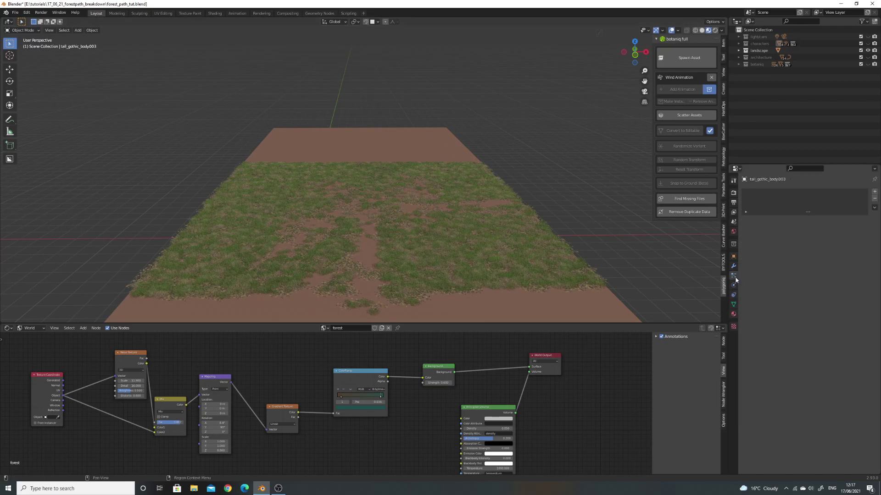
click(506, 257)
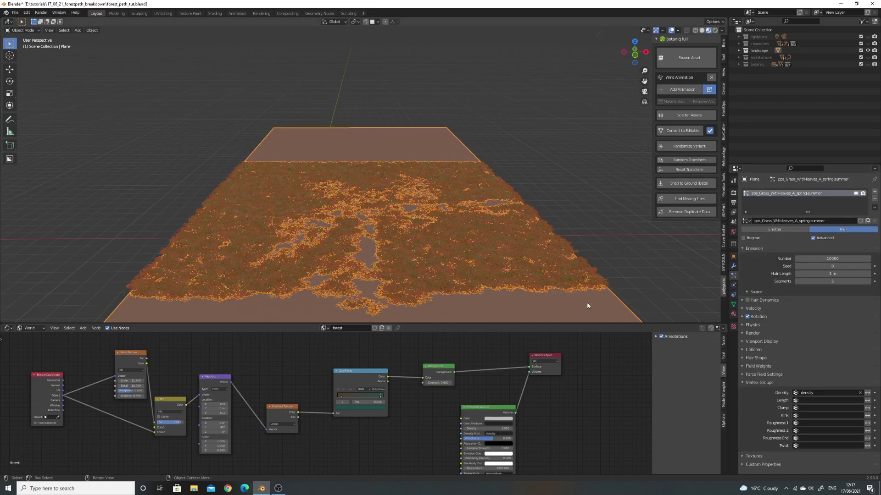
scroll(676, 320, down, 1)
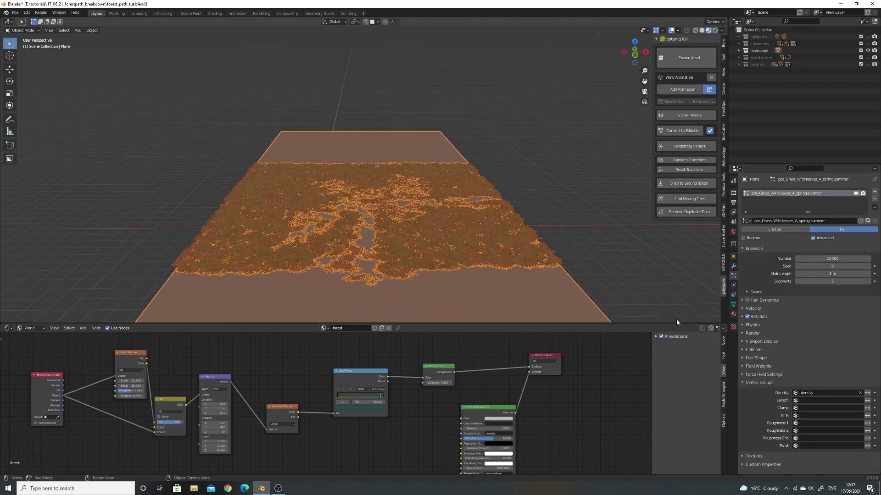
key(z)
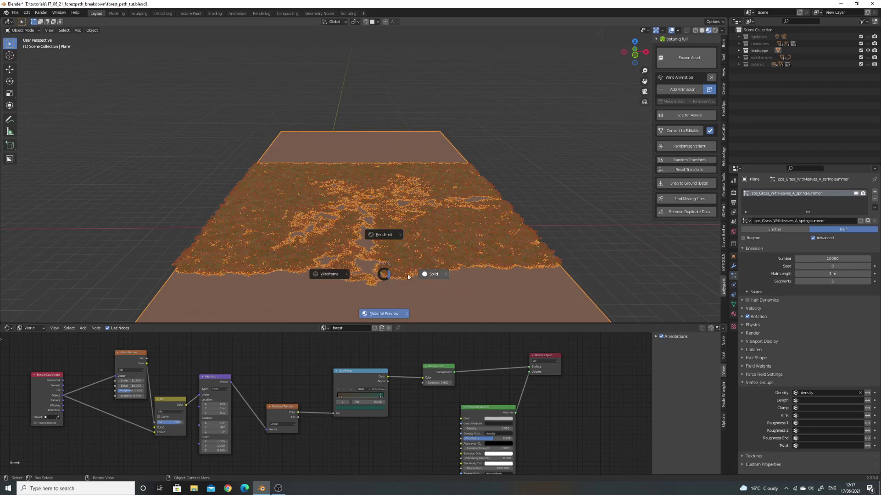
click(399, 271)
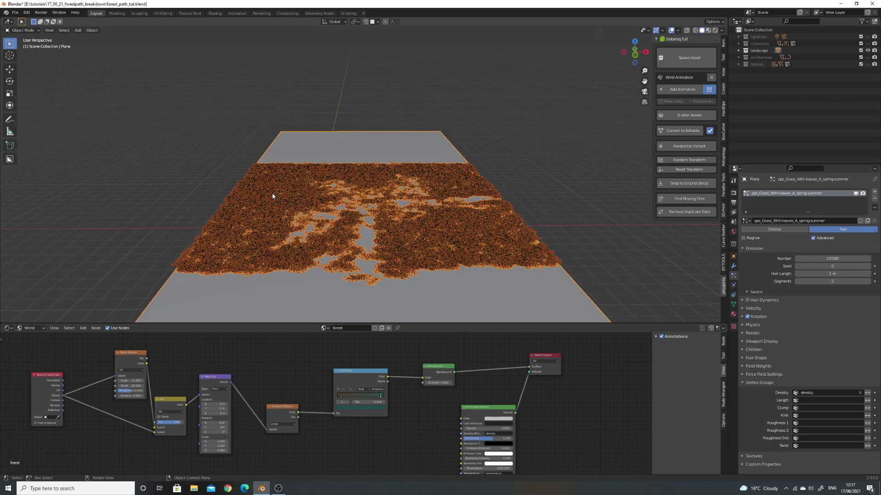
key(z)
Isolate the architecture collection and show base piece Plane.009's Bevel and Wireframe modifiers
ctrl+click(868, 57)
middle_drag(549, 119, 410, 208)
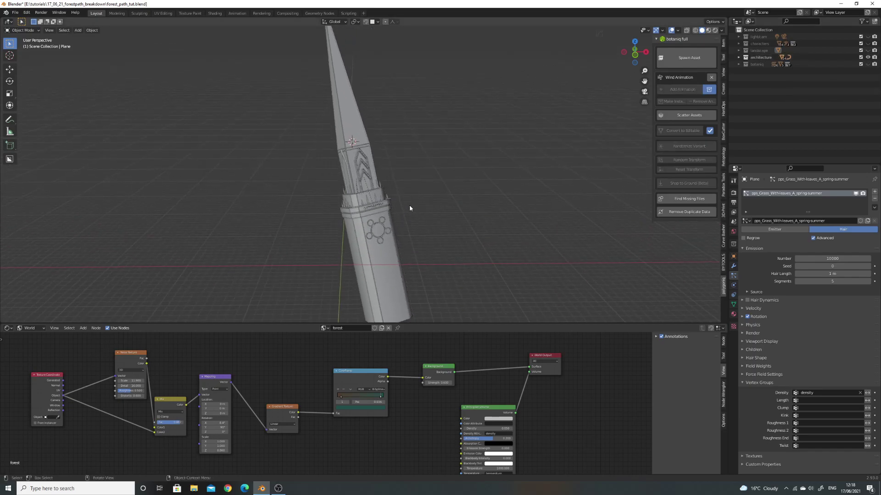
scroll(502, 107, up, 6)
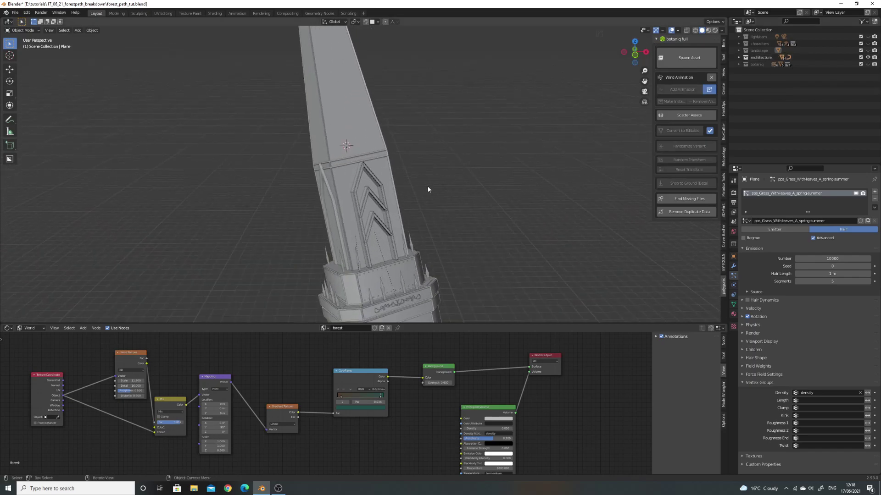
scroll(454, 154, up, 2)
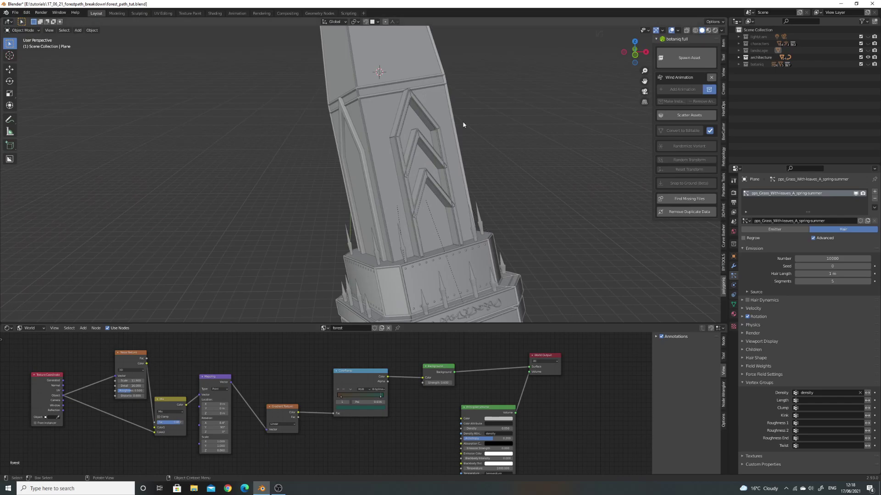
click(367, 100)
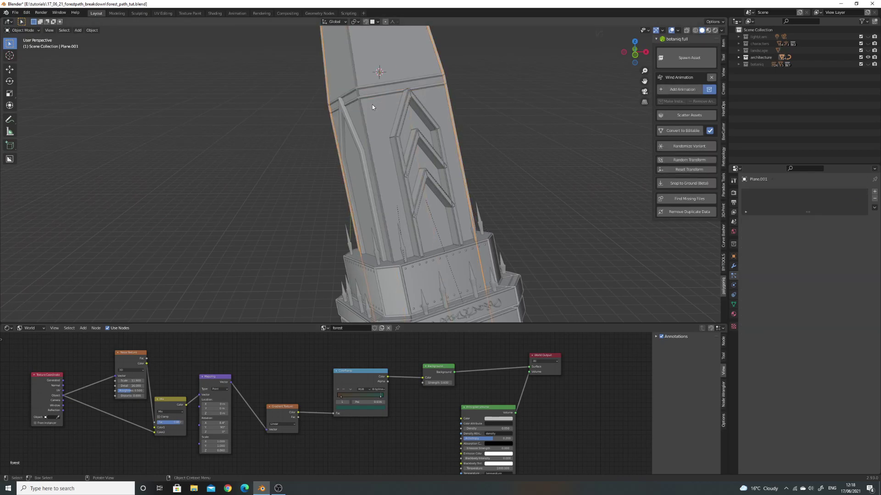
middle_drag(388, 178, 388, 221)
click(395, 242)
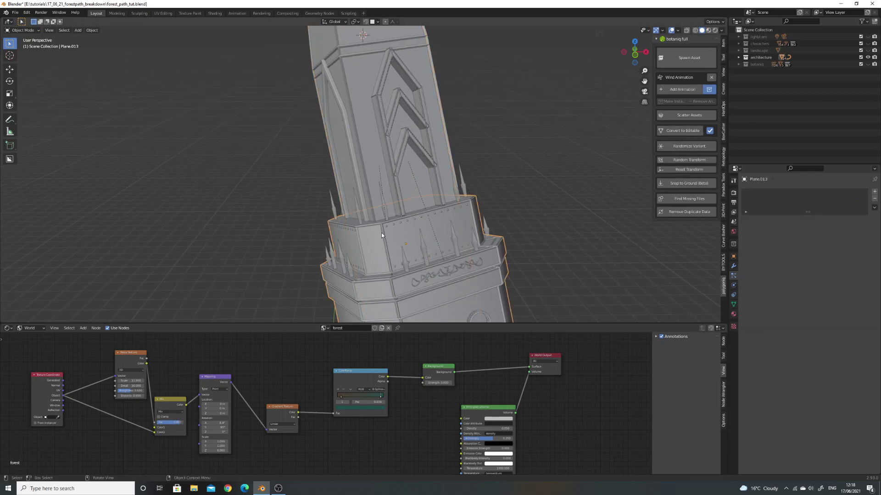
click(382, 231)
click(733, 266)
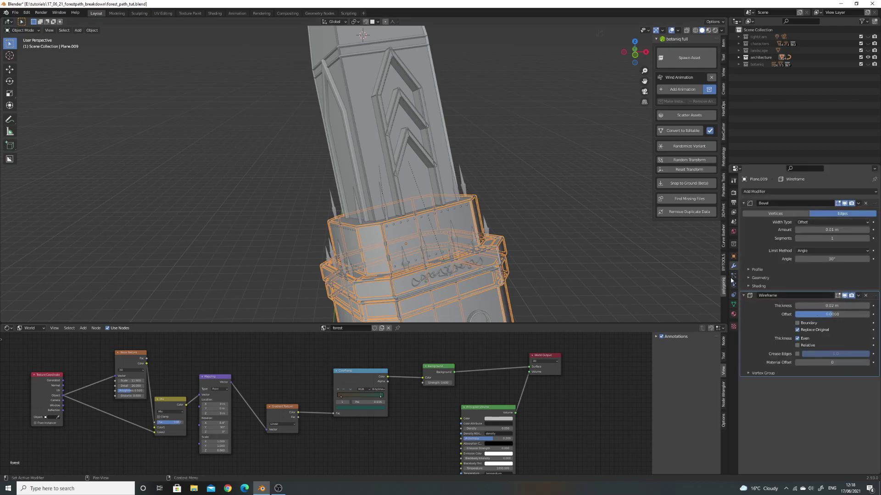
scroll(497, 227, up, 4)
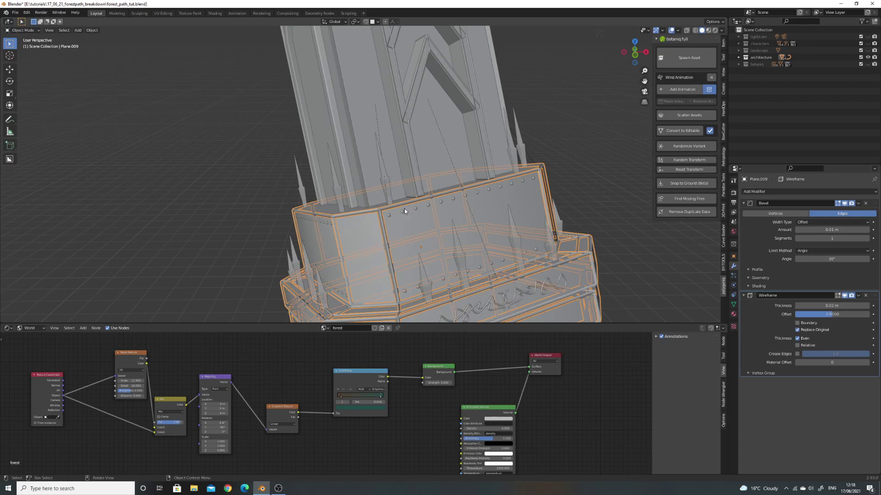
Switch to rendered shading, unhide all collections, and look through the scene camera
key(z)
click(405, 192)
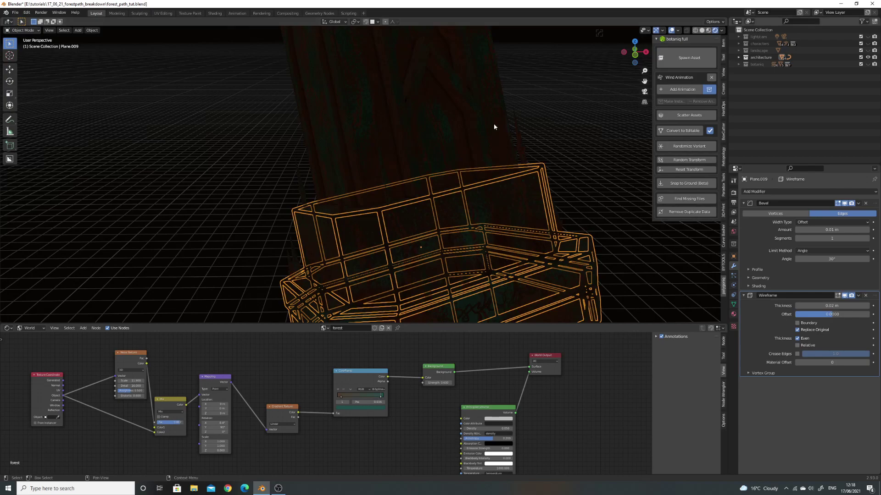
key(alt+h)
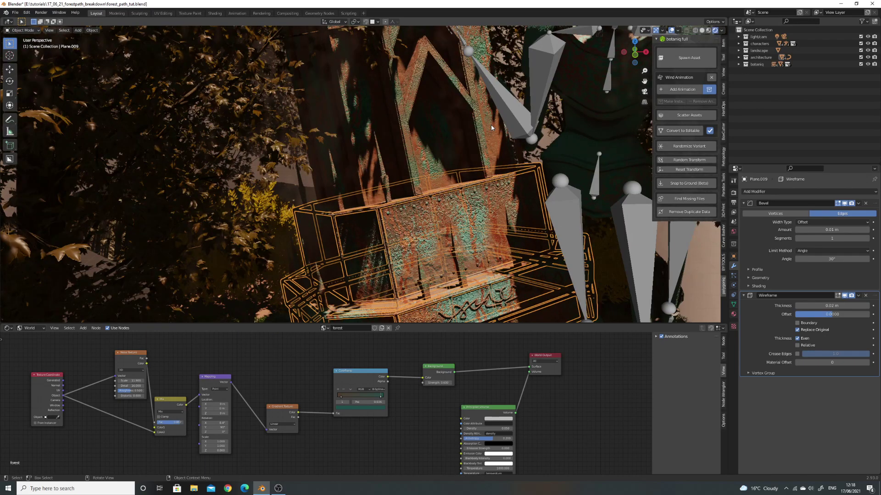
key(KP_0)
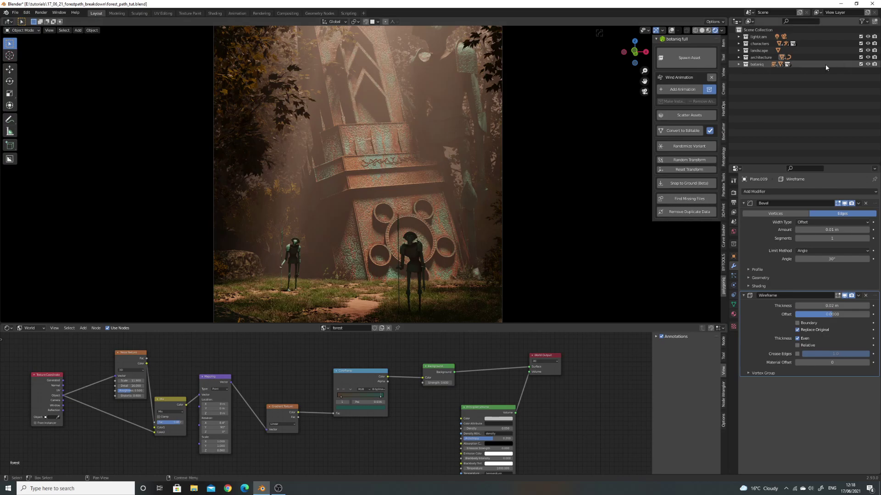
Switch to solid shading and orbit through the tree foliage and canopies
key(z)
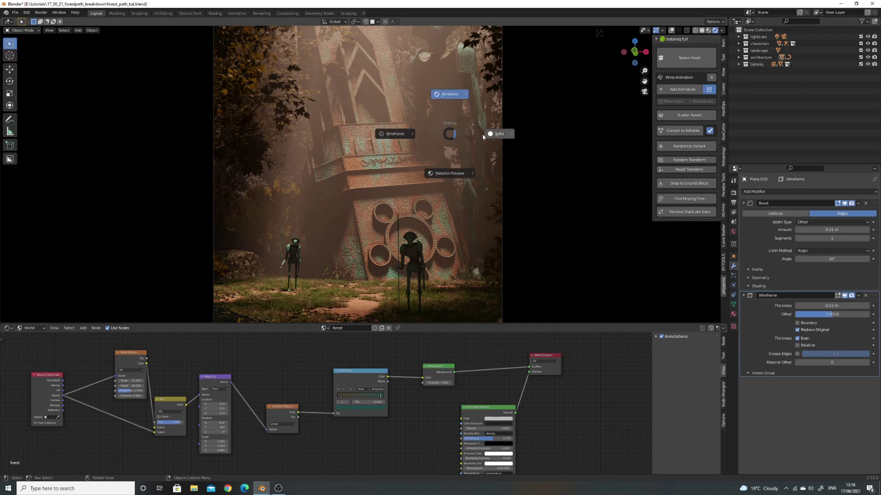
click(483, 133)
middle_drag(482, 133, 376, 212)
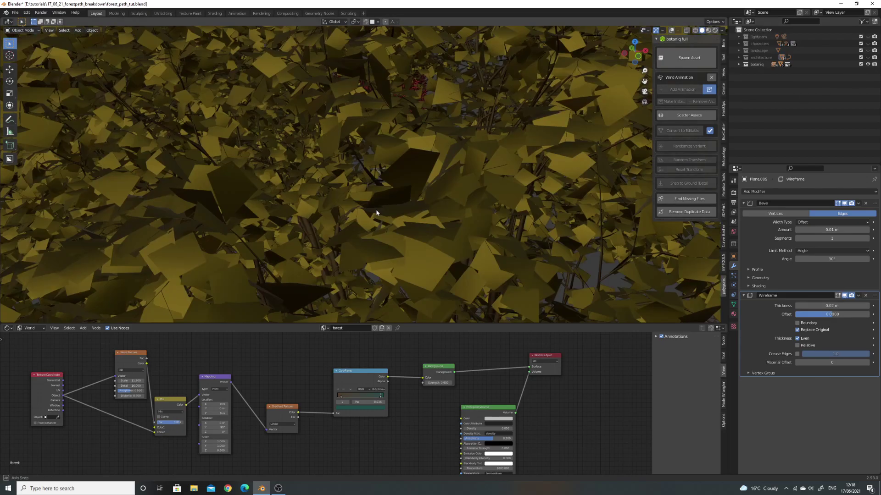
scroll(374, 209, down, 8)
scroll(430, 220, up, 6)
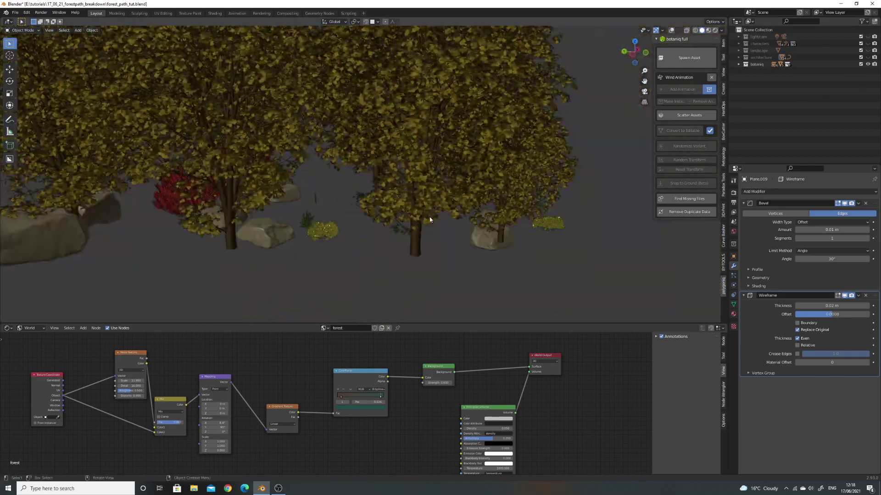
middle_drag(430, 219, 342, 182)
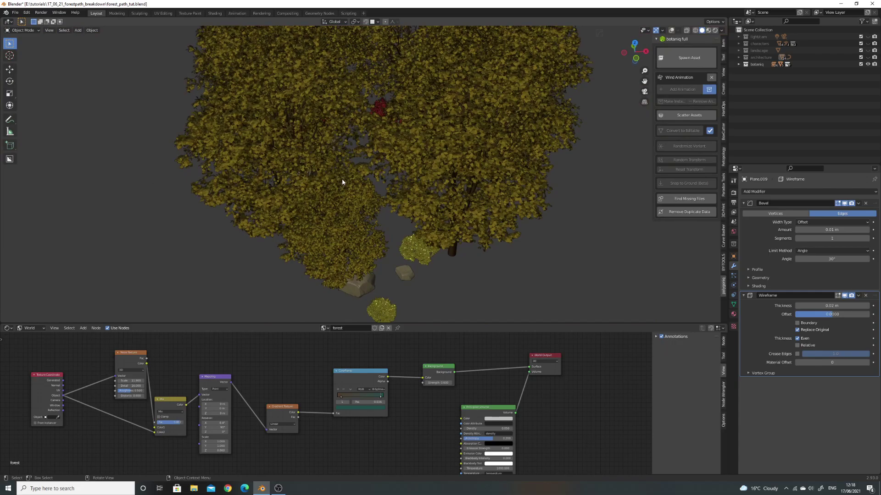
mouse_move(416, 212)
middle_down()
mouse_move(408, 206)
mouse_move(411, 222)
middle_up()
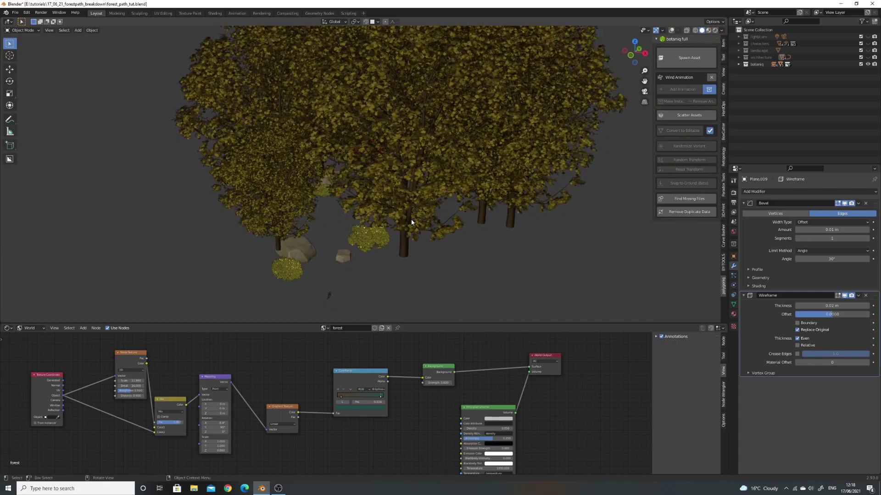
Zoom around the trunks and bushes, then make every collection visible again
scroll(410, 229, down, 3)
scroll(393, 226, up, 8)
scroll(380, 230, down, 4)
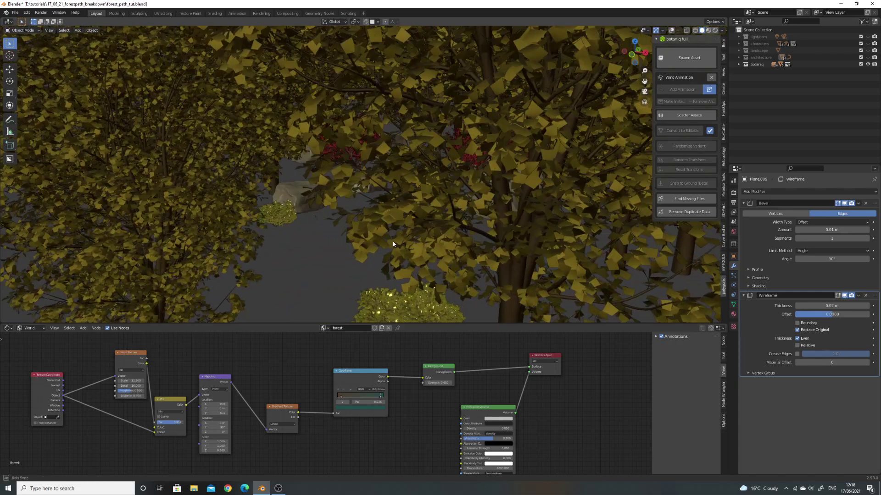
ctrl+click(868, 67)
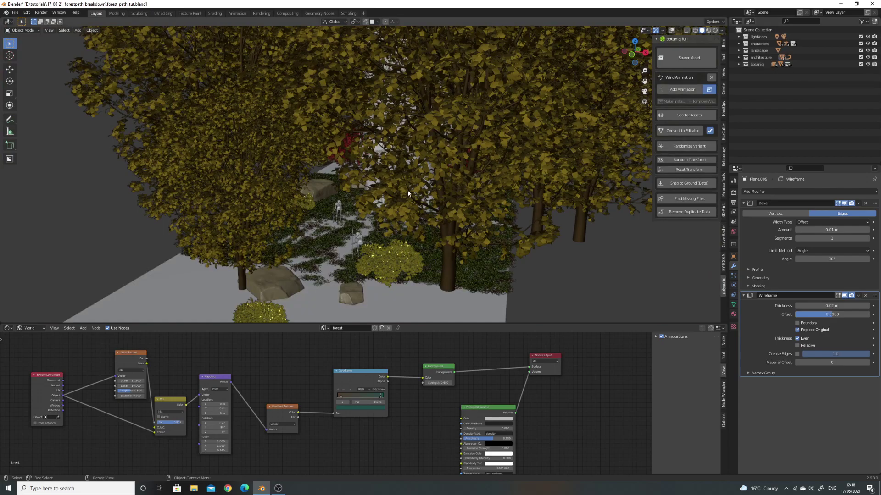
scroll(397, 197, up, 8)
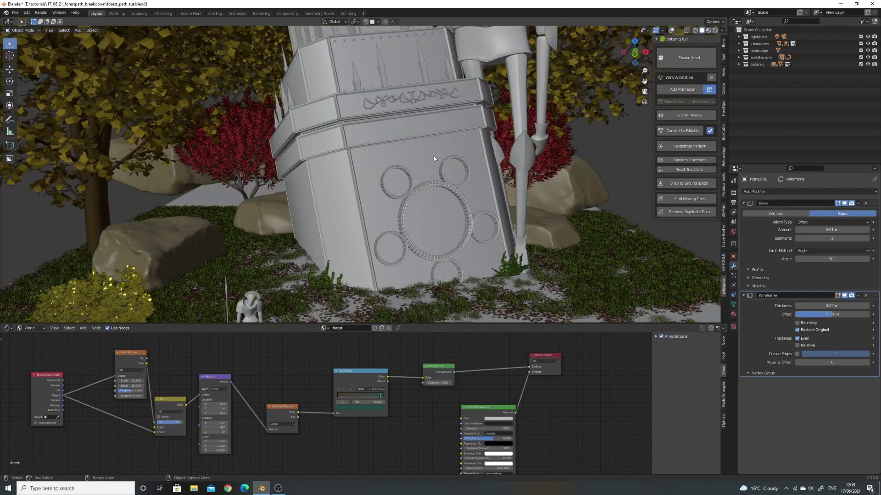
Select monolith base Plane.013 and switch to Material Preview shading
click(434, 156)
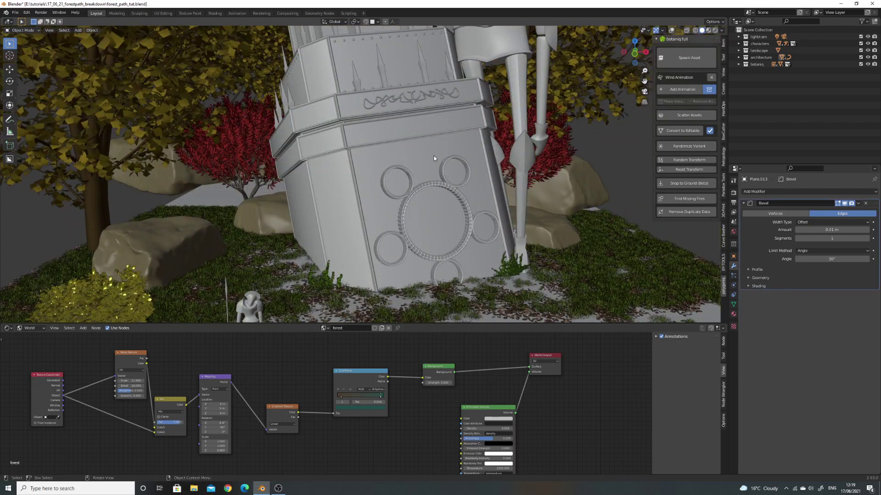
key(z)
click(433, 183)
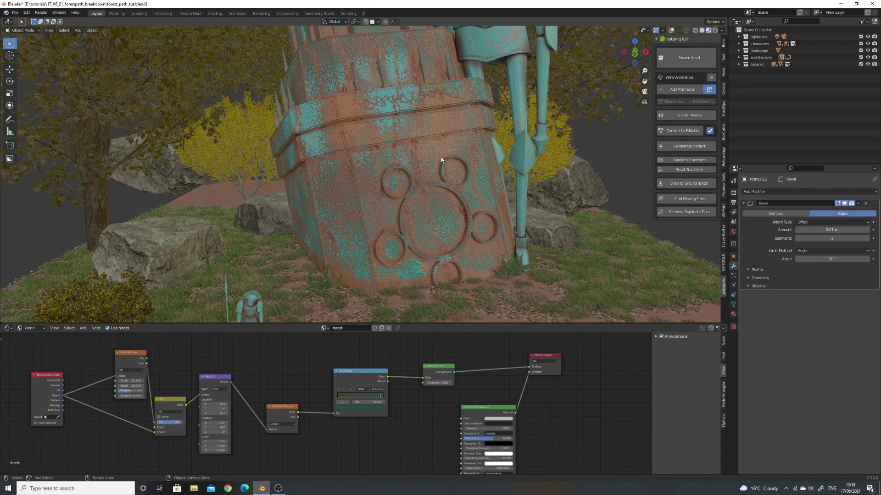
Show the rusted_armour_with_AO node tree with Object shader type in a taller node area
click(31, 329)
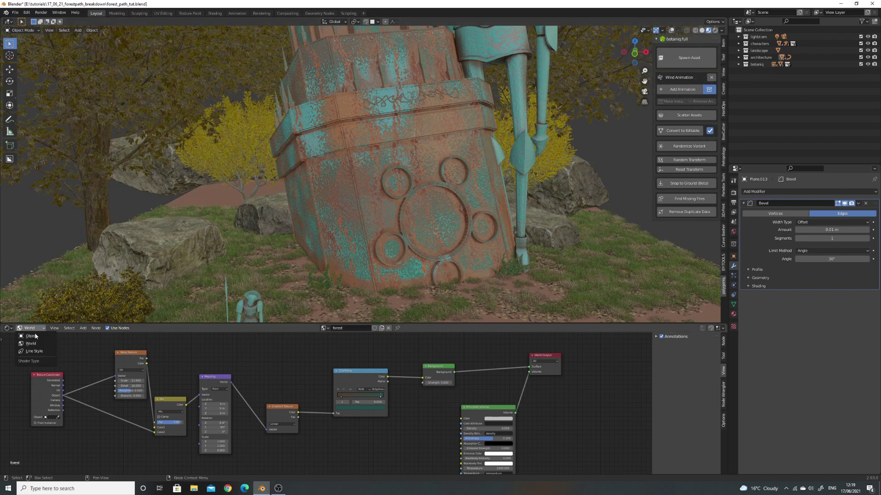
click(31, 336)
scroll(340, 387, down, 3)
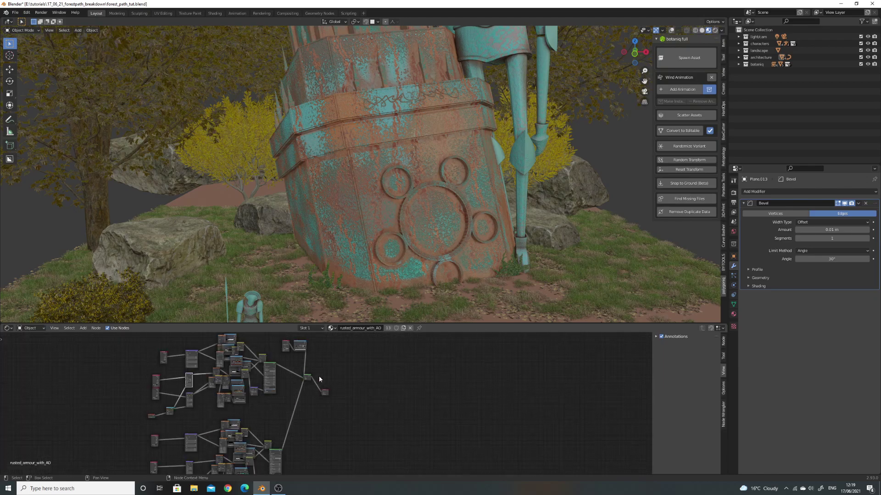
middle_drag(318, 376, 362, 378)
drag(317, 323, 314, 280)
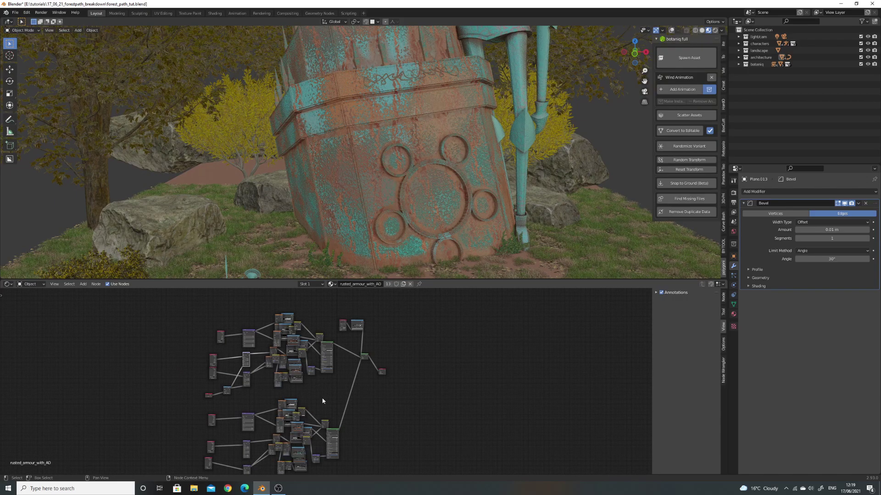
scroll(323, 401, down, 1)
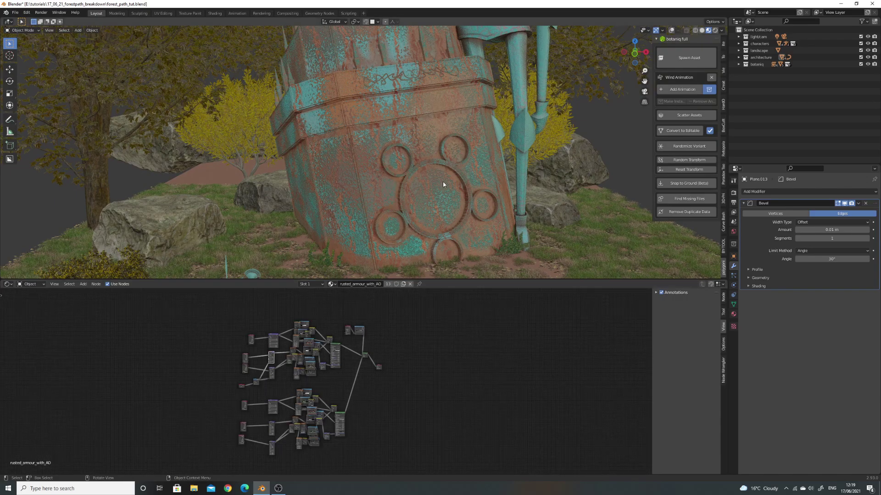
Switch the viewport to solid shading and look through the scene camera
key(z)
click(471, 182)
scroll(471, 182, down, 3)
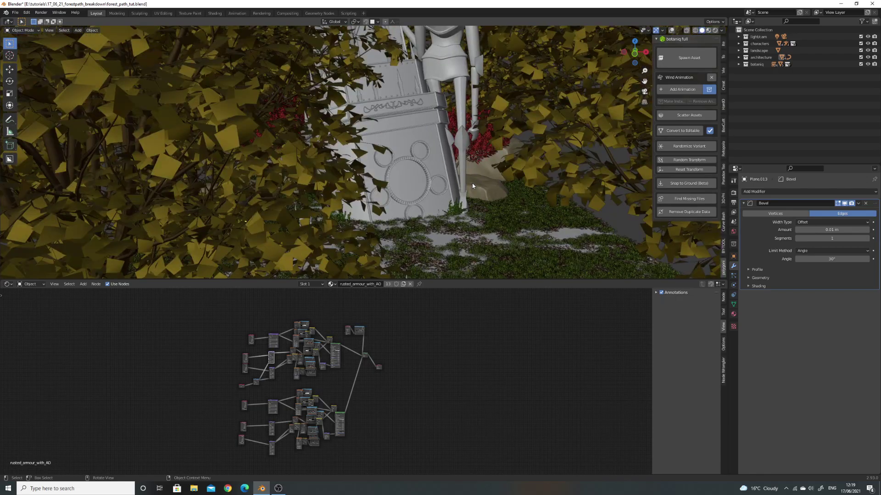
scroll(469, 184, up, 2)
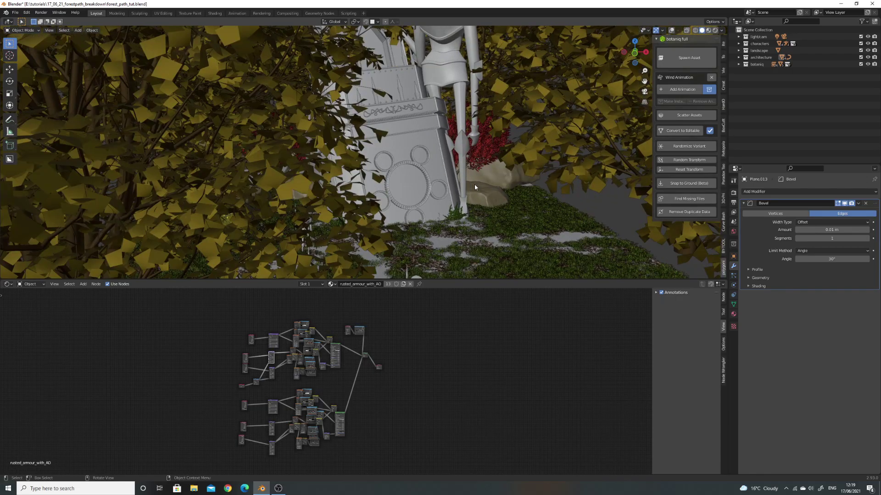
scroll(474, 184, up, 1)
key(KP_0)
scroll(448, 189, down, 2)
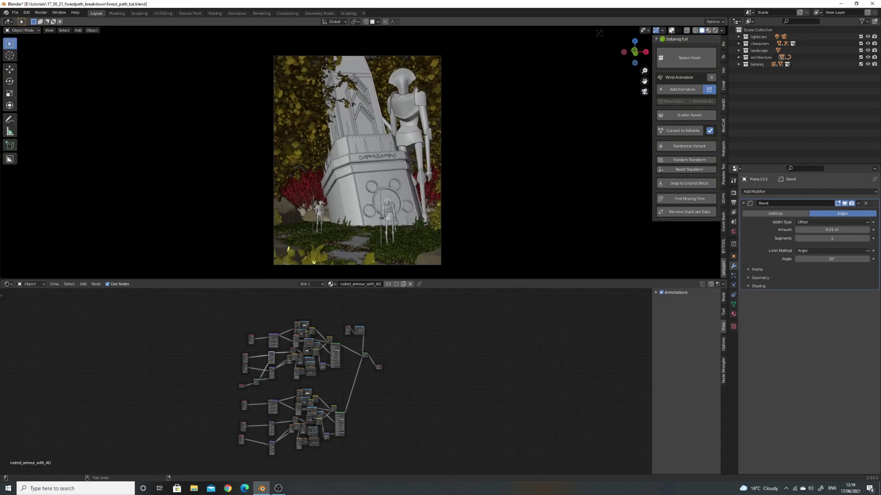
Render the camera view with Rendered shading, toggling overlays on and off to compare
key(shift+alt+z)
key(z)
click(447, 131)
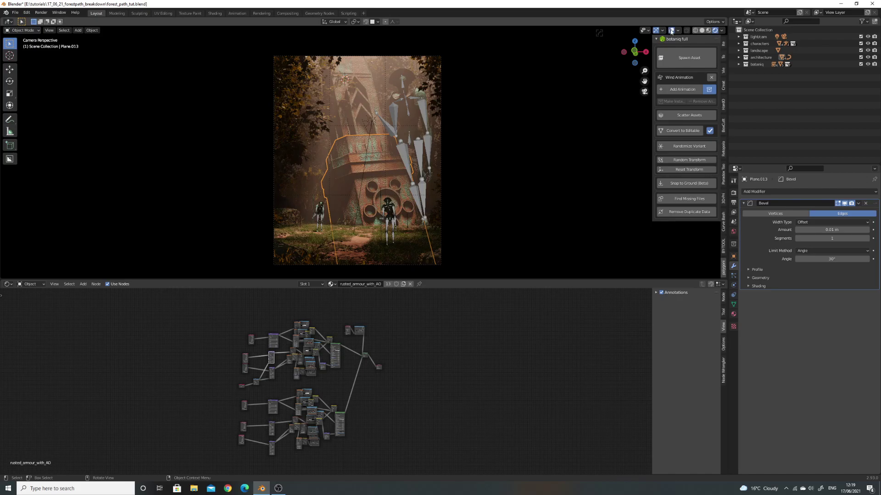
key(shift+alt+z)
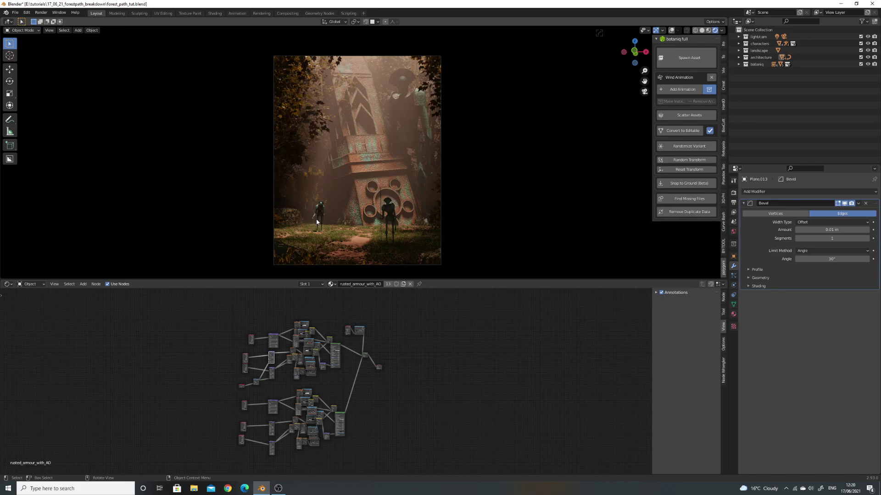
click(671, 30)
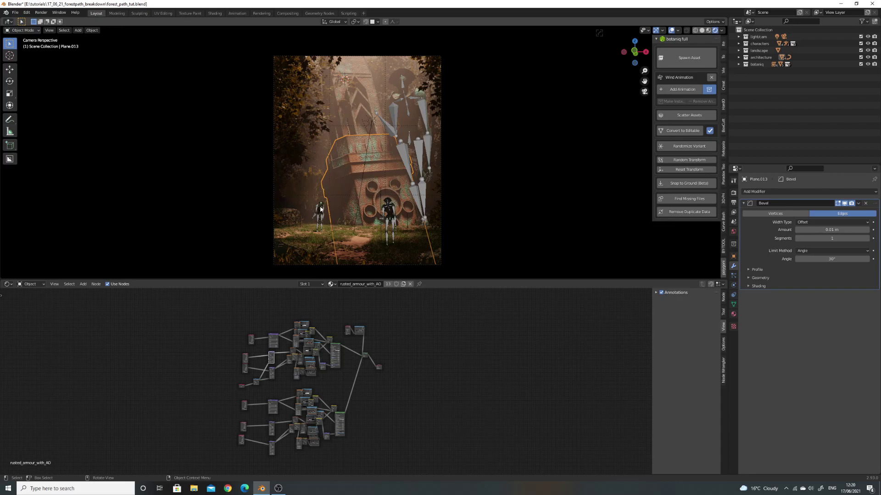
click(671, 30)
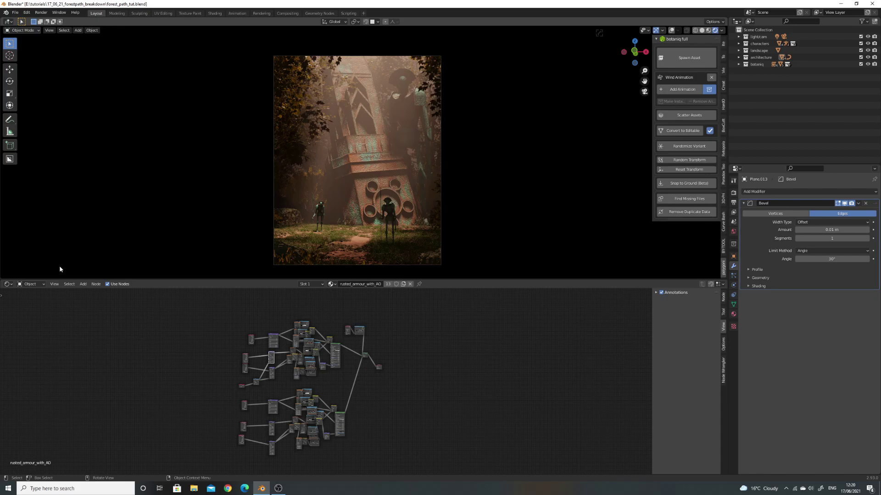
Open the node editor's shader-type list and keep the Object type
click(30, 284)
click(36, 294)
click(431, 70)
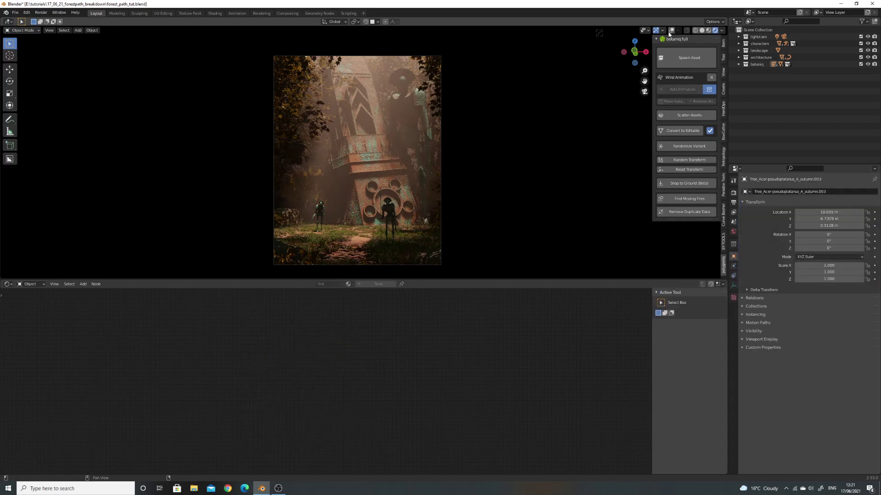
key(shift+alt+z)
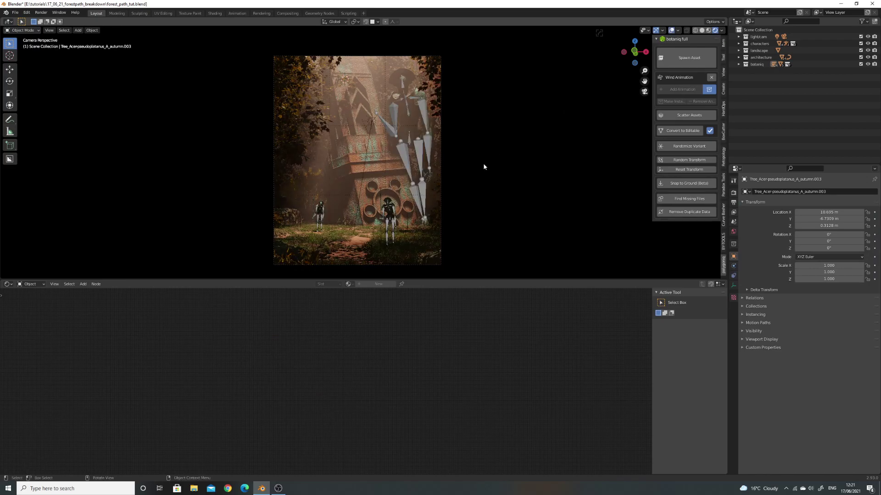
click(670, 30)
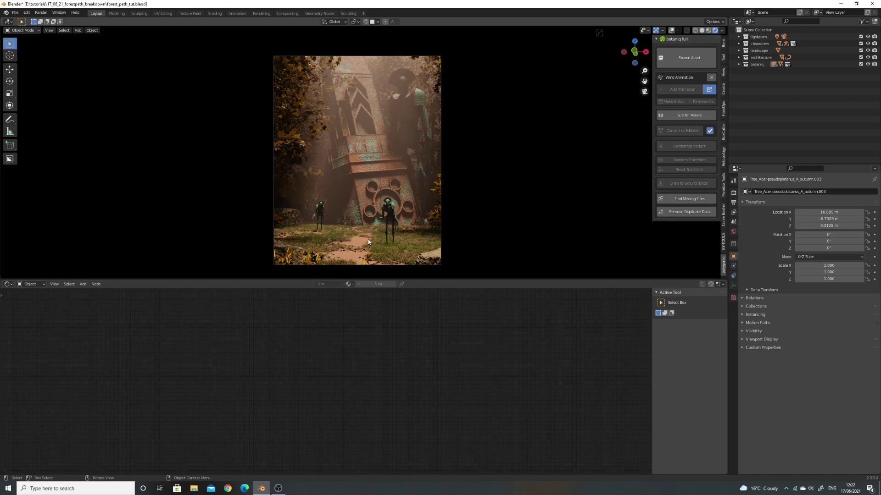
key(ctrl+z)
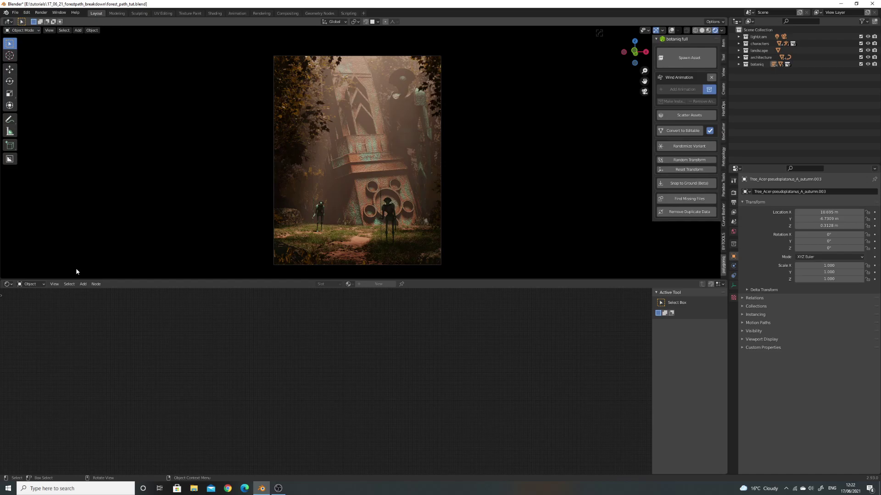
Switch the lower area to the Compositor and box-select the Exposure, Glow and Mix nodes
click(7, 284)
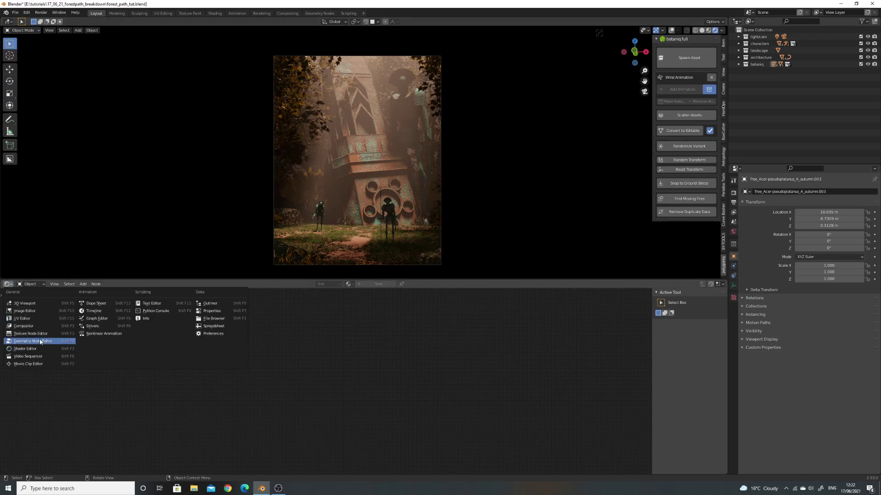
click(29, 326)
scroll(368, 384, up, 7)
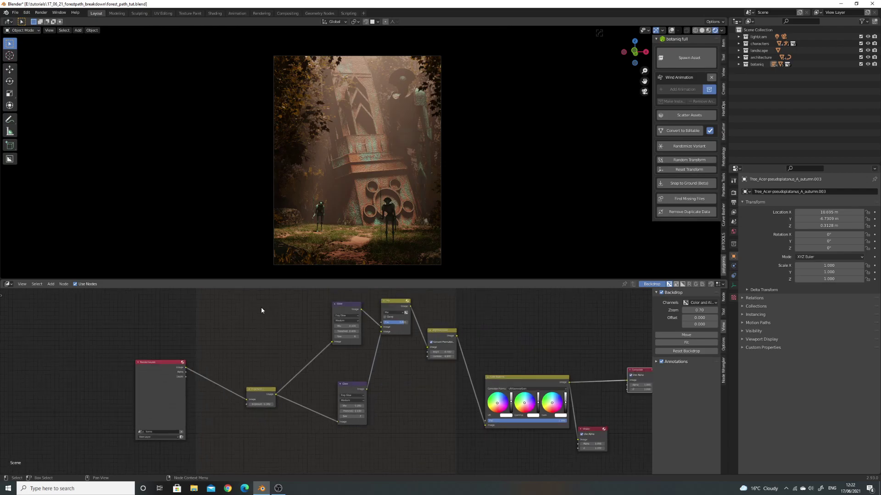
drag(246, 299, 428, 433)
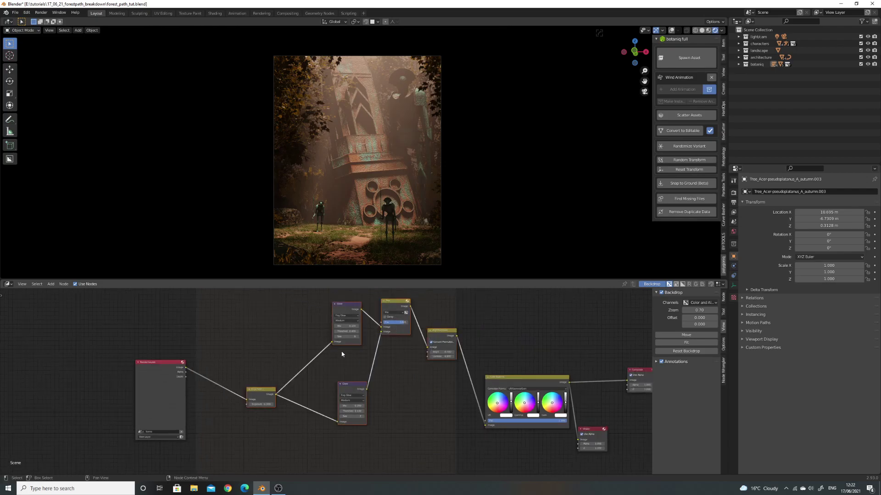
Preview the Glow and Color Balance node outputs, then show the scene's Eevee render settings
ctrl+shift+click(348, 387)
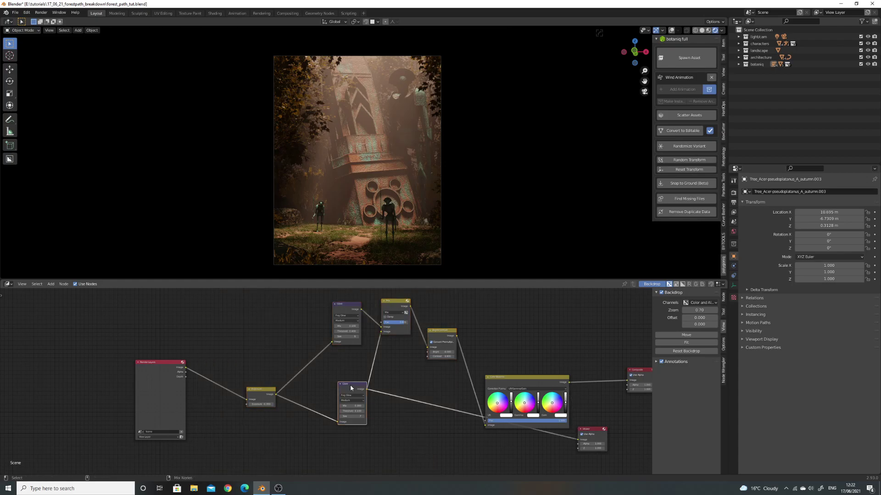
scroll(392, 373, down, 2)
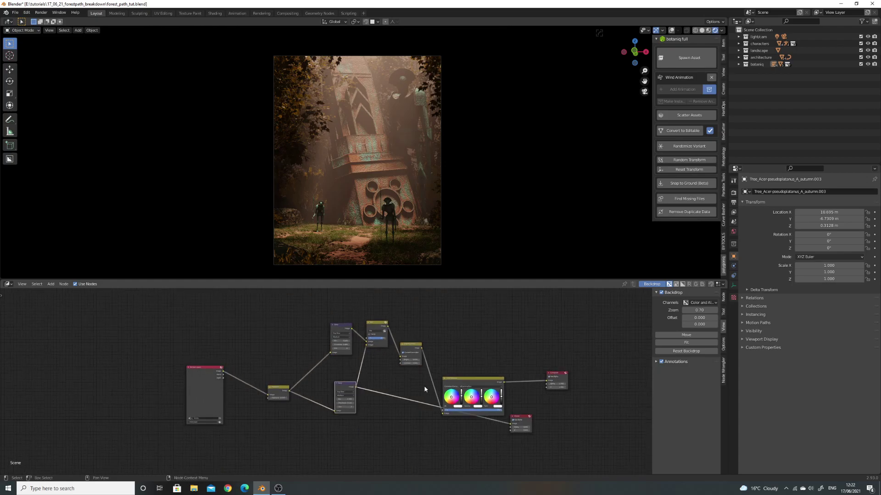
ctrl+shift+click(467, 383)
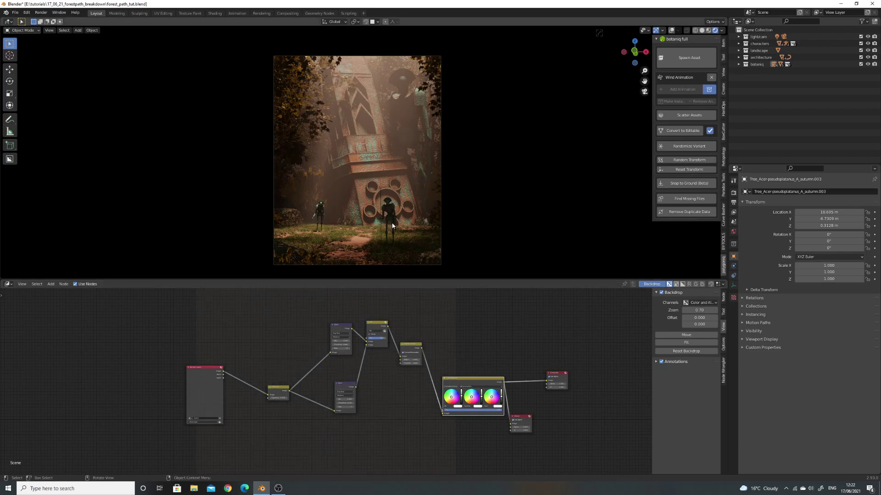
click(733, 193)
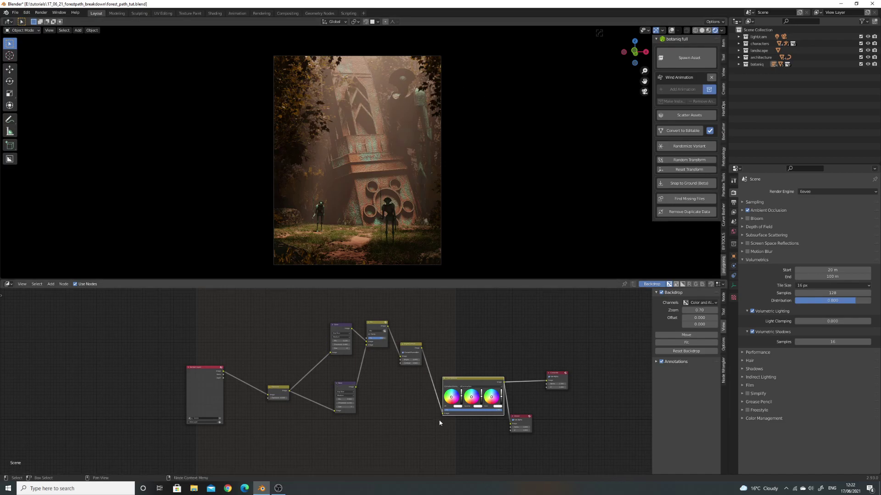
Bring the Render Layers and Exposure nodes into view and enter -0.300 in the Exposure field
scroll(436, 404, up, 1)
middle_drag(431, 389, 397, 400)
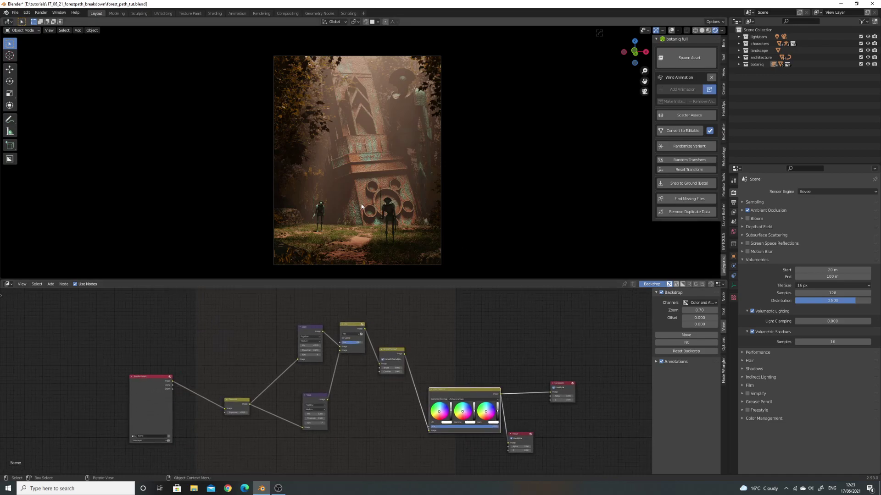
scroll(351, 386, up, 3)
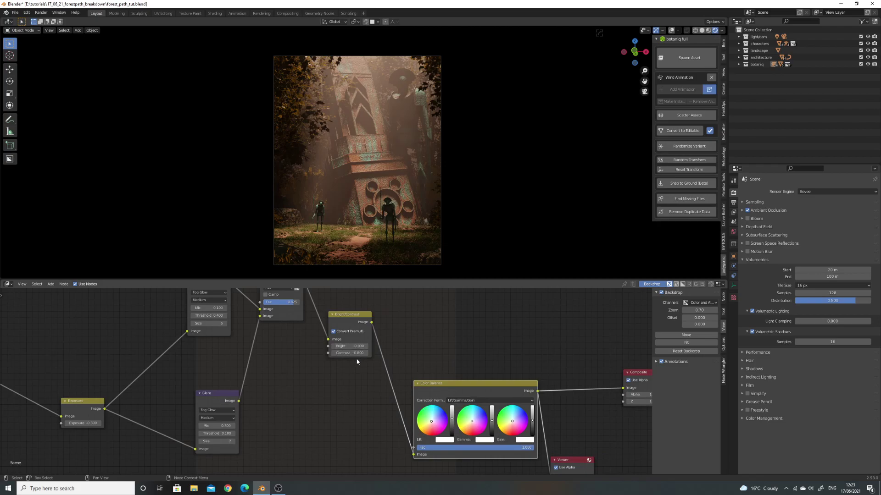
scroll(357, 362, down, 2)
middle_drag(167, 413, 310, 421)
scroll(310, 421, up, 2)
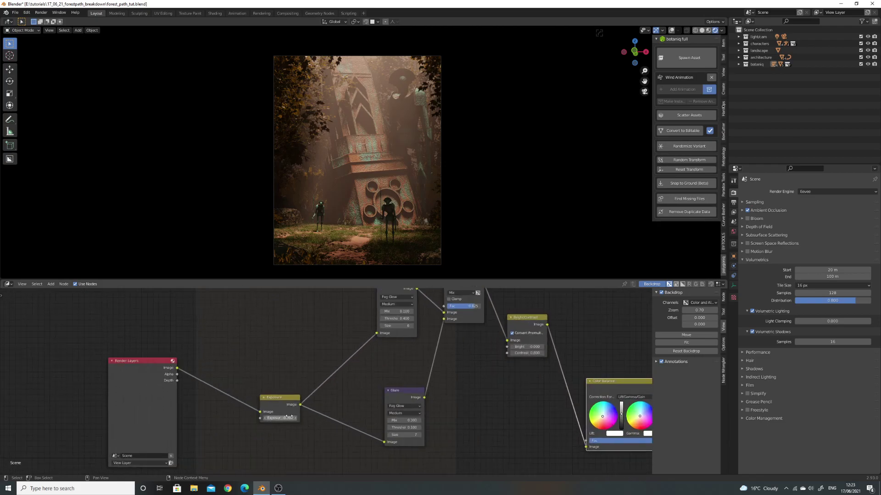
click(288, 418)
key(Return)
scroll(338, 384, down, 3)
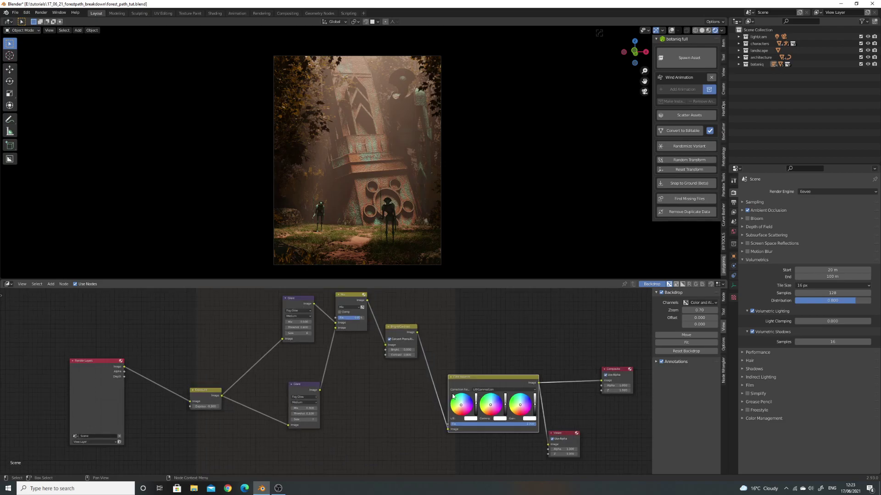
scroll(453, 397, up, 3)
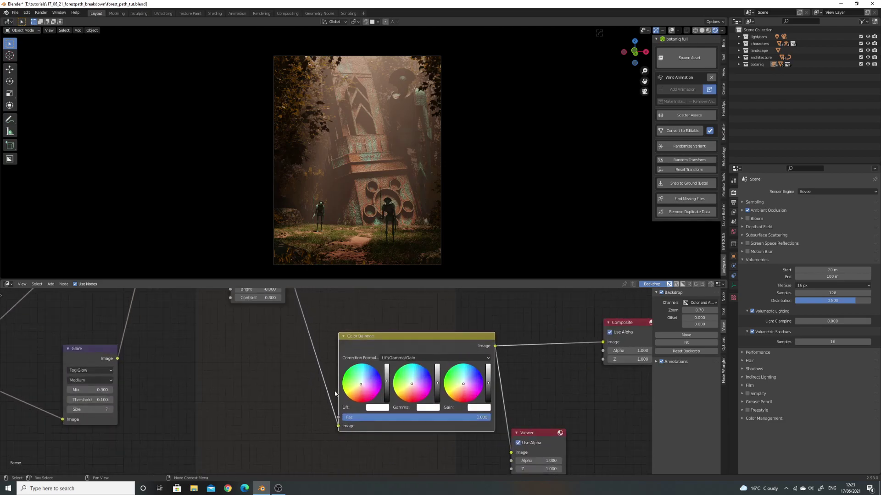
scroll(335, 393, down, 2)
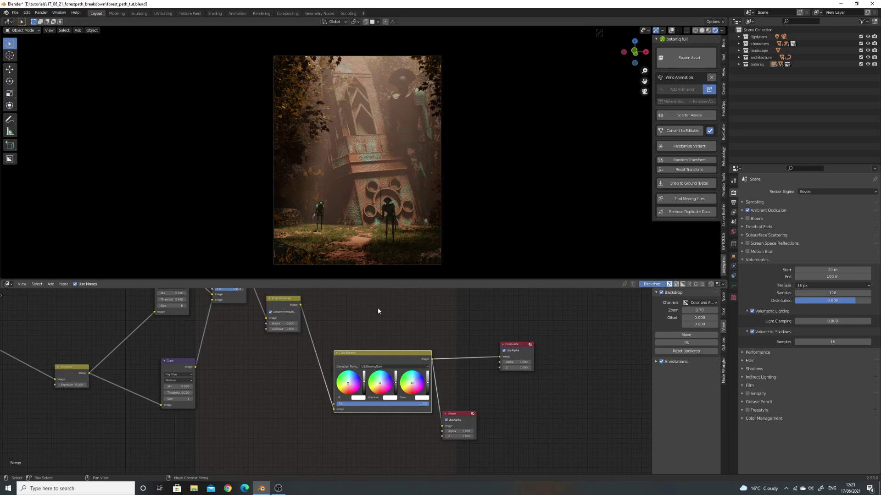
scroll(420, 219, down, 1)
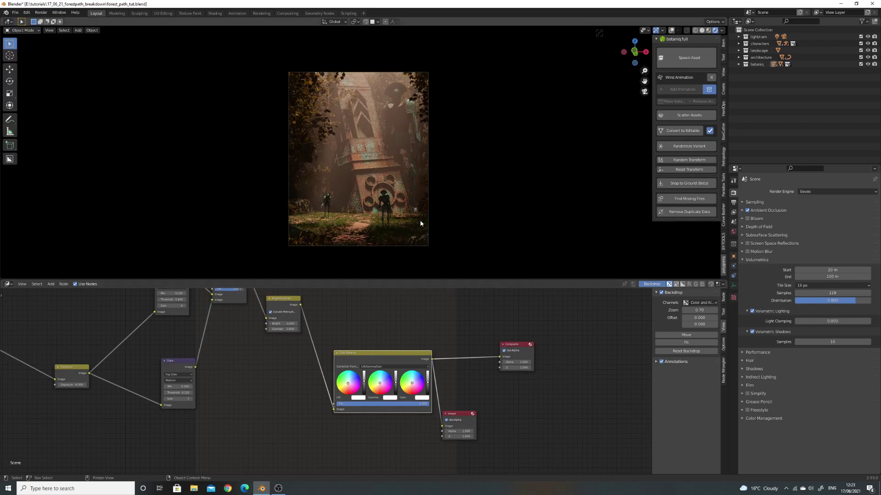
scroll(420, 223, down, 1)
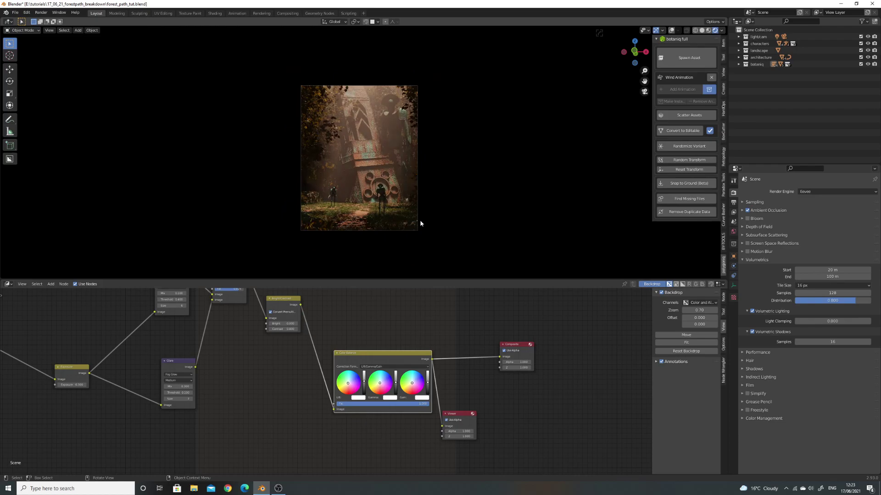